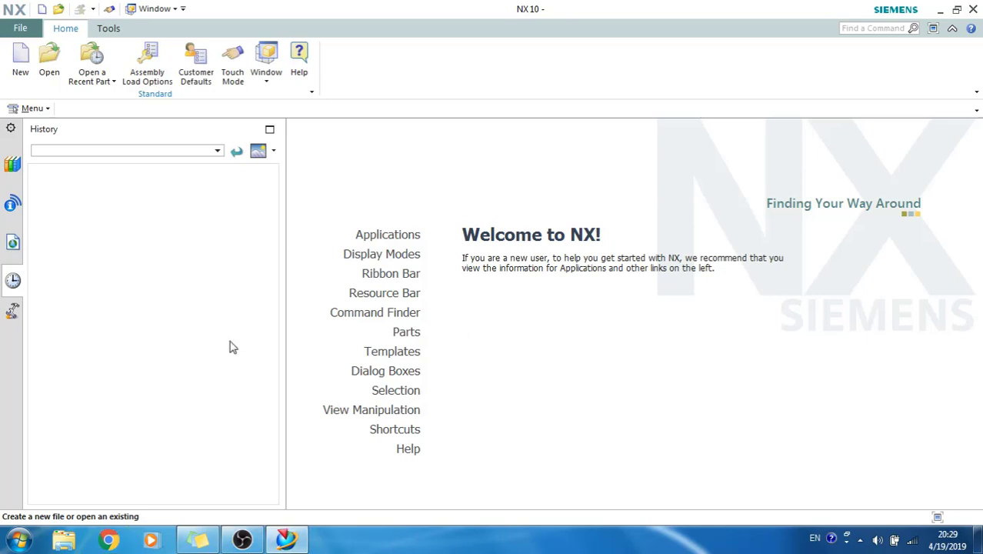
- Create a new model part and start a sketch on the YZ datum plane
click(21, 62)
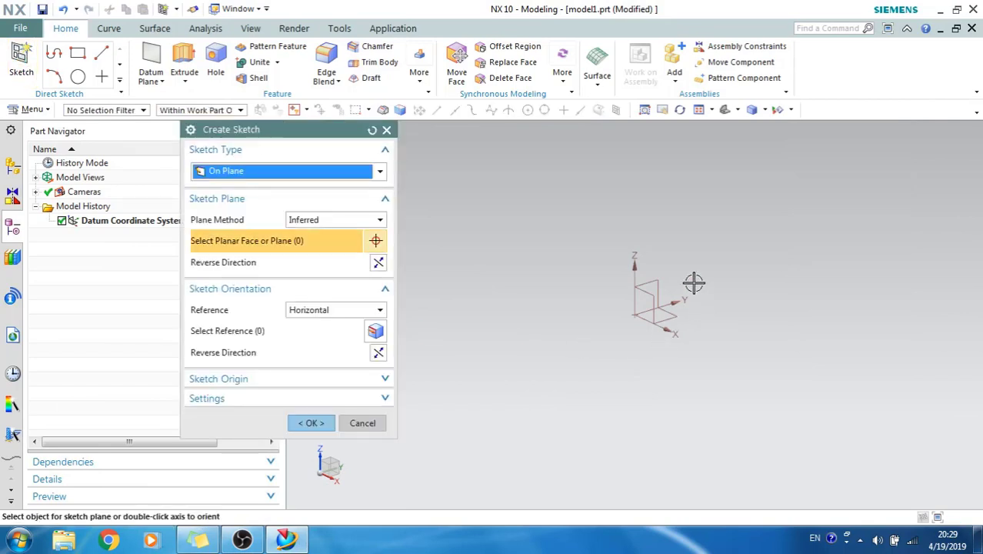
click(658, 304)
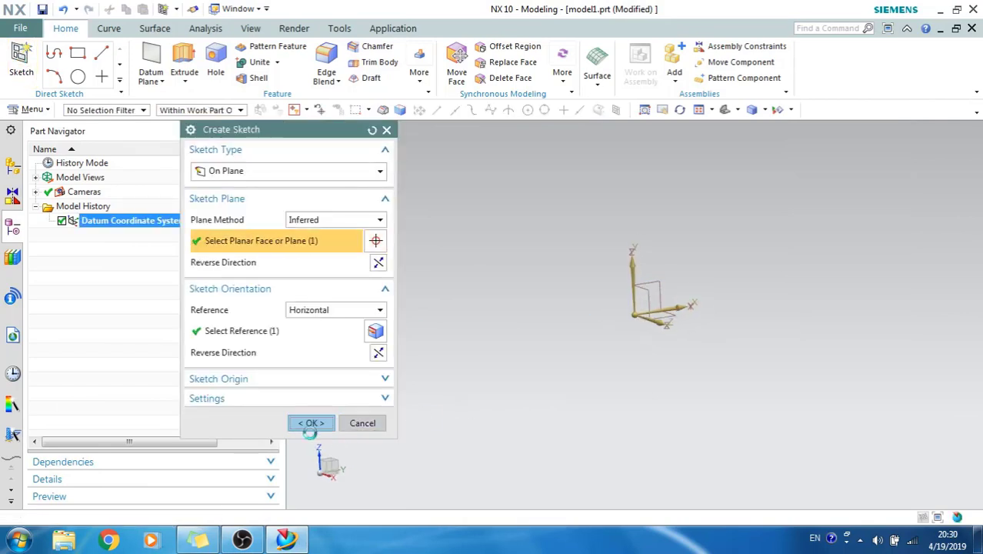
click(312, 423)
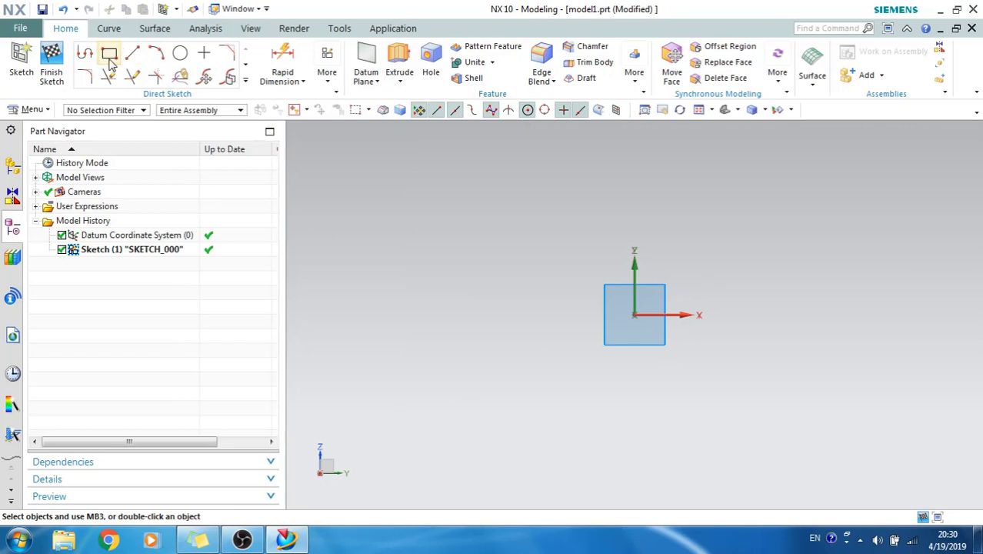
- Sketch a rectangle about 54 mm wide and 71 mm high with its lower-left corner on the origin
click(108, 53)
click(633, 315)
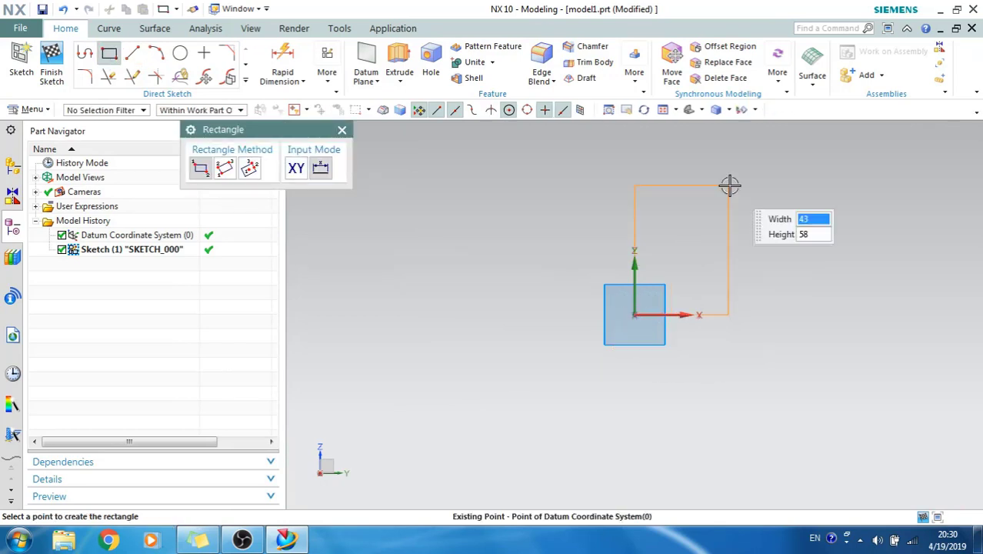
click(778, 157)
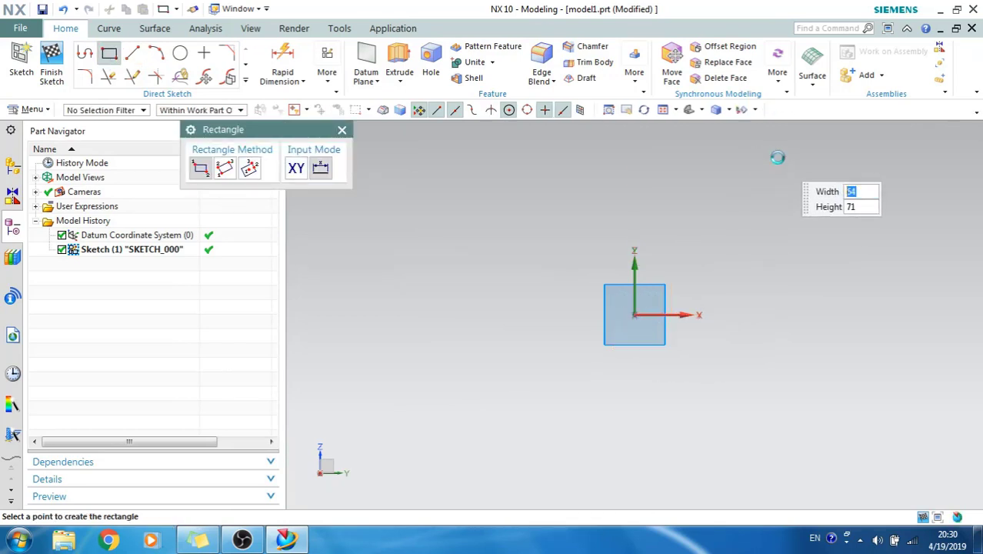
key(Escape)
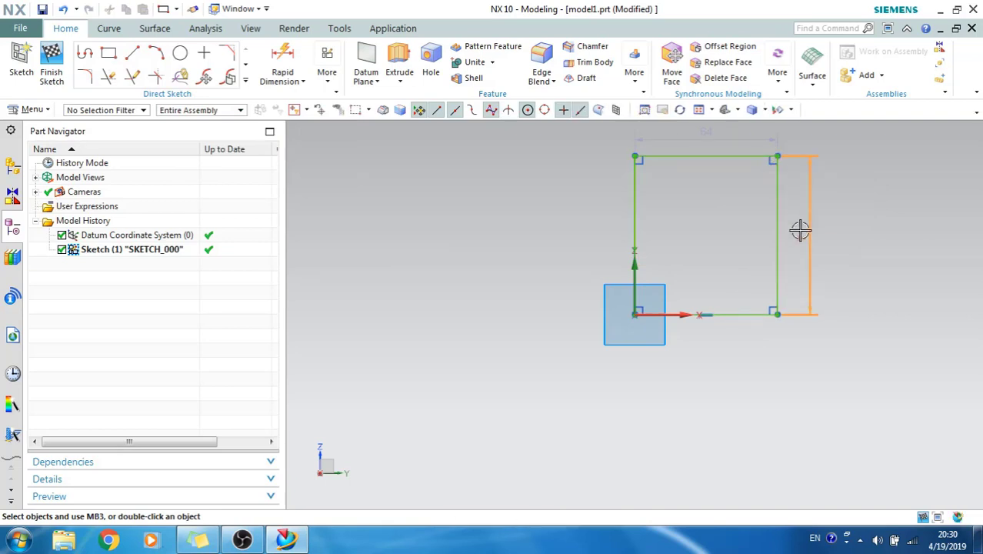
- Name the rectangle's height dimension H and set it to 100 mm, keeping the expression and adjusting the geometry
double_click(798, 226)
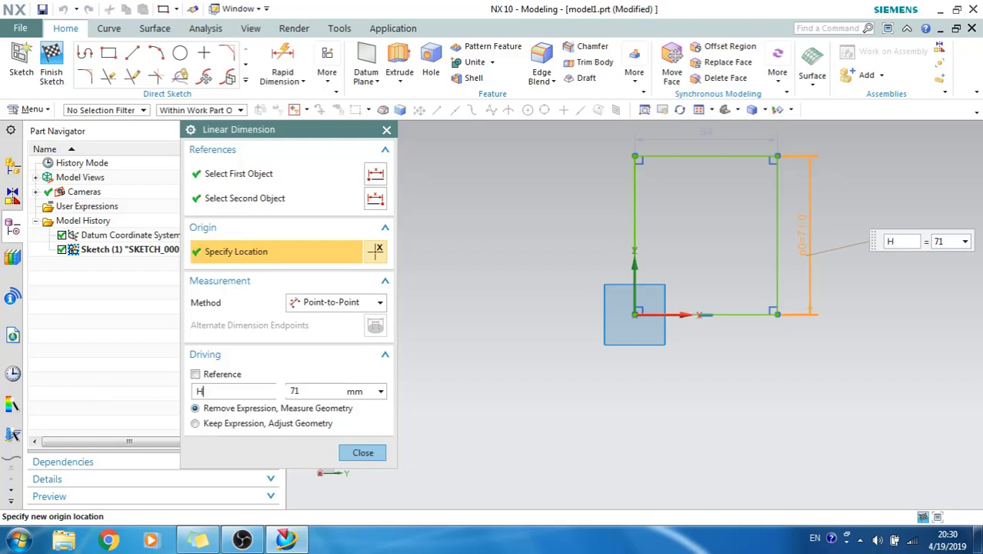
click(194, 391)
text(H)
key(Tab)
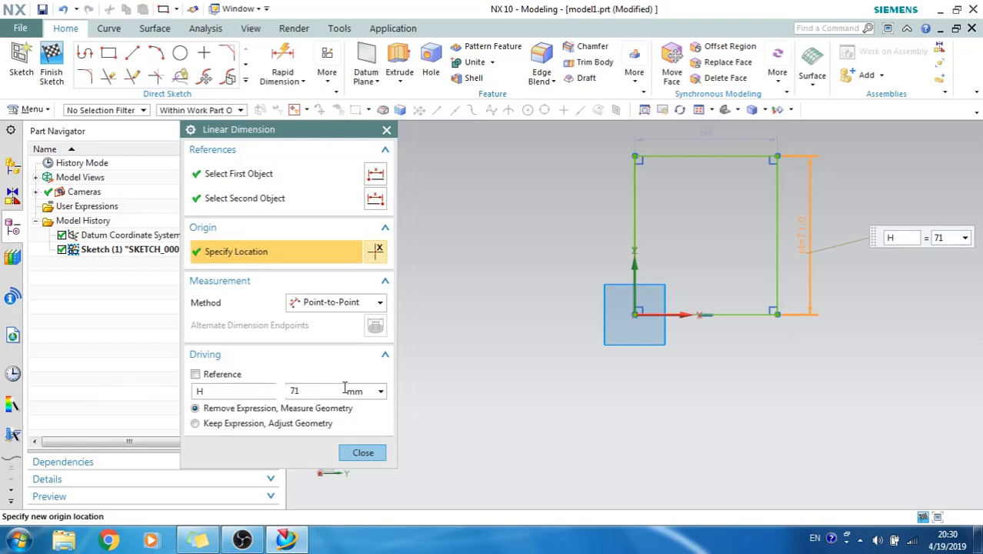
text(100)
click(231, 423)
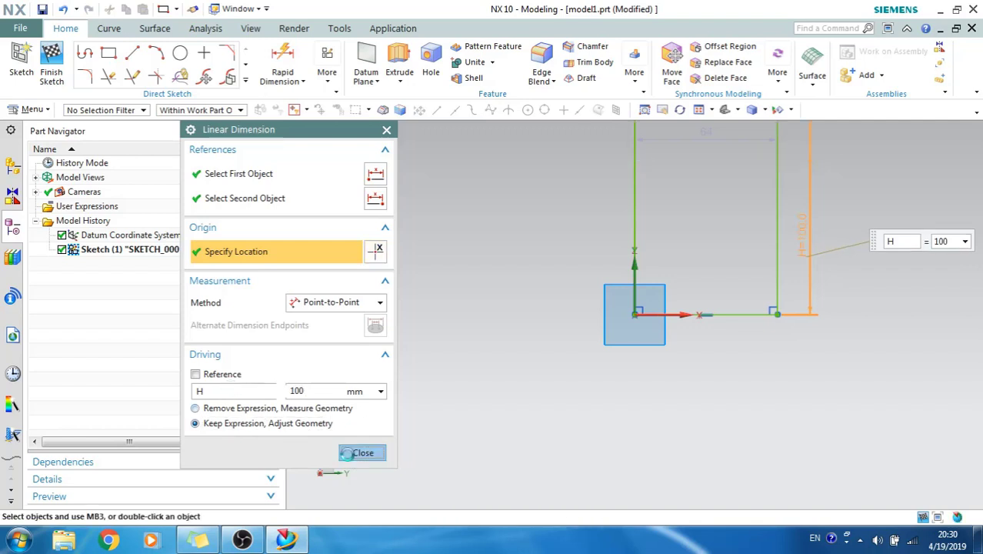
click(362, 453)
- Name the rectangle's width dimension W and set it to 100 mm
scroll(558, 321, down, 2)
double_click(678, 168)
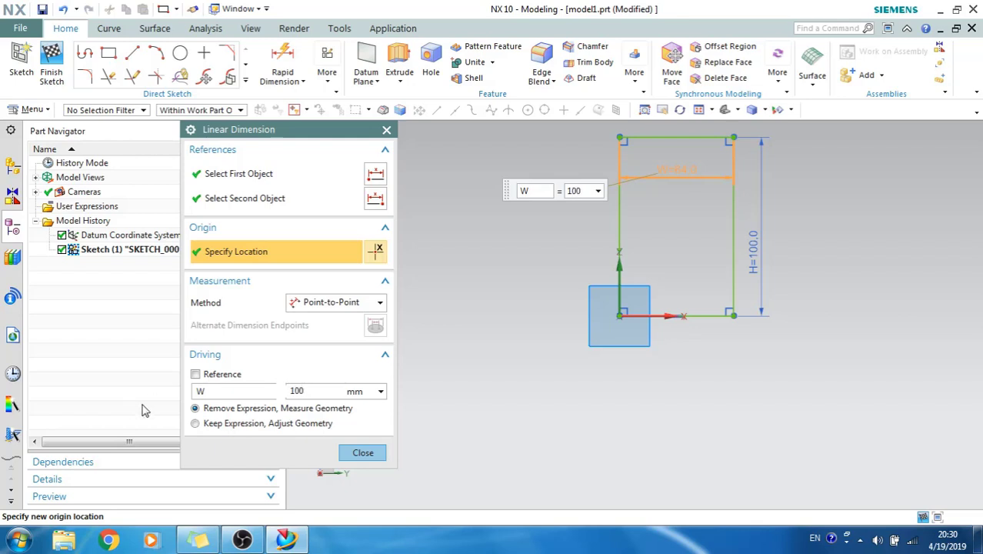
key(Return)
click(360, 453)
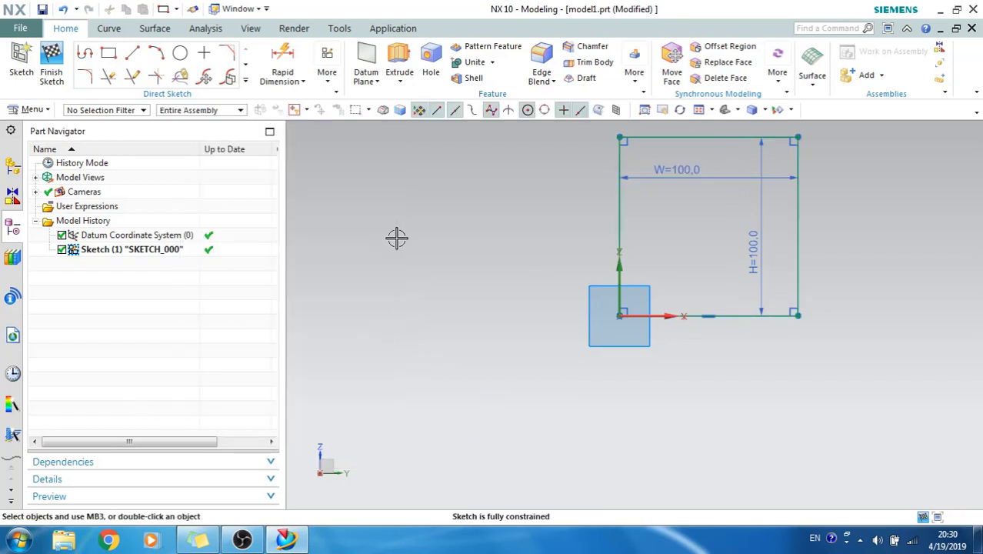
- Finish the sketch and extrude the square profile 5 mm into a solid plate
click(52, 65)
mouse_move(431, 314)
middle_down()
mouse_move(445, 329)
mouse_move(428, 389)
middle_up()
click(184, 61)
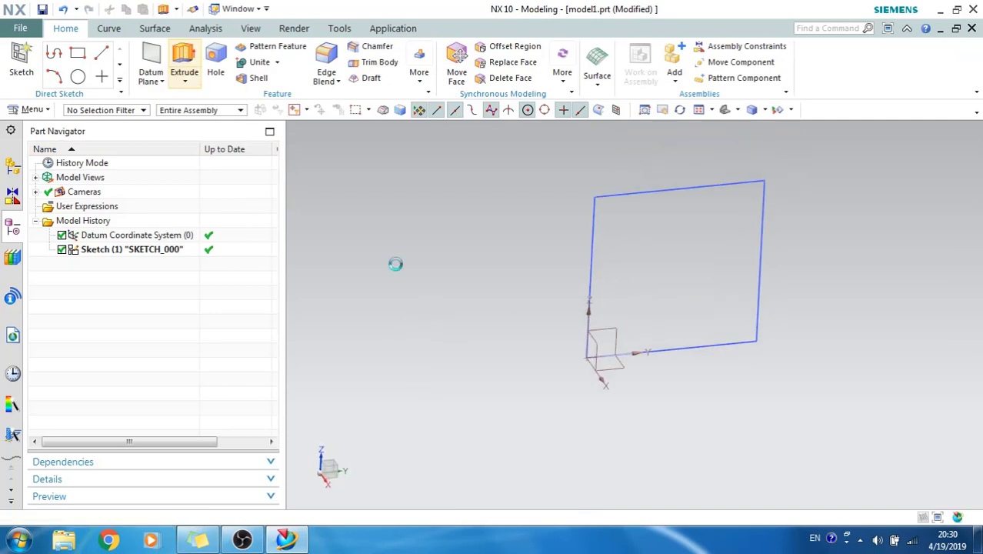
click(595, 246)
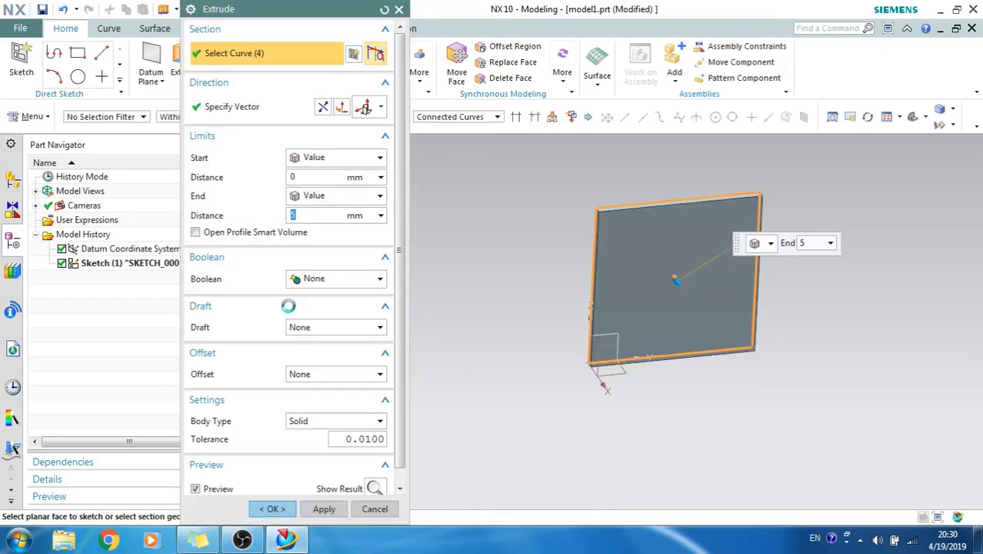
click(289, 511)
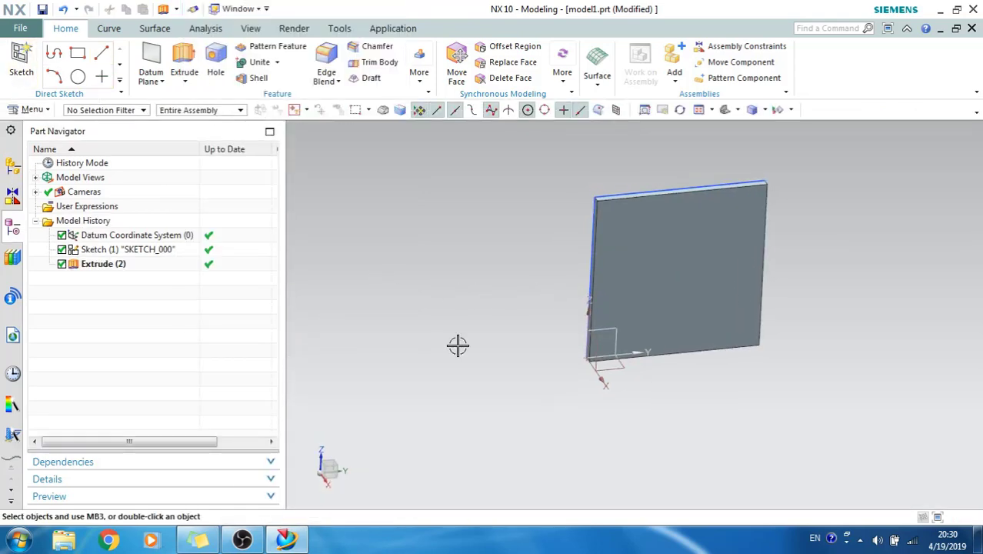
- Start a new sketch on the plate's large front face with a horizontal reference
mouse_move(500, 285)
middle_down()
mouse_move(448, 323)
mouse_move(441, 303)
middle_up()
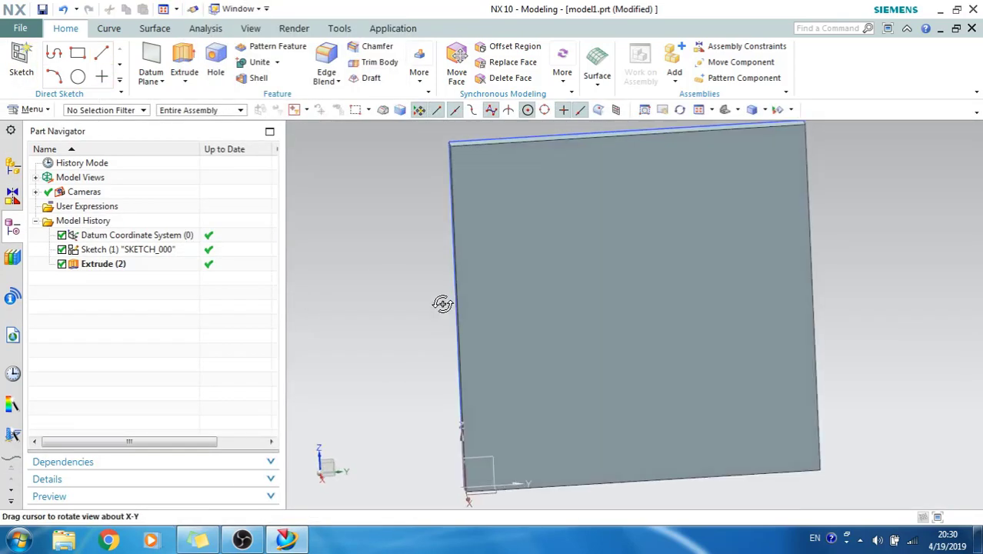
scroll(441, 303, up, 3)
click(21, 62)
click(501, 358)
scroll(469, 317, down, 3)
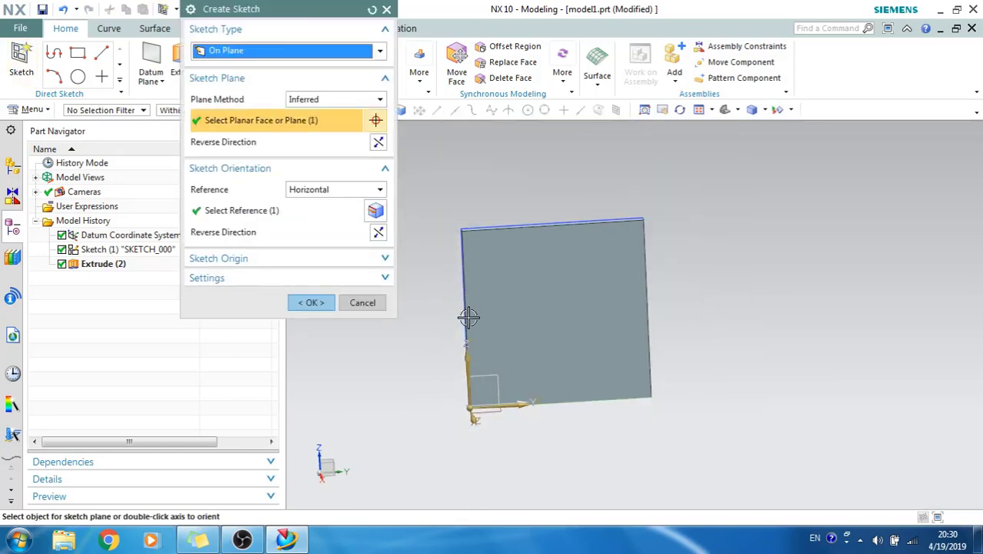
middle_click(426, 357)
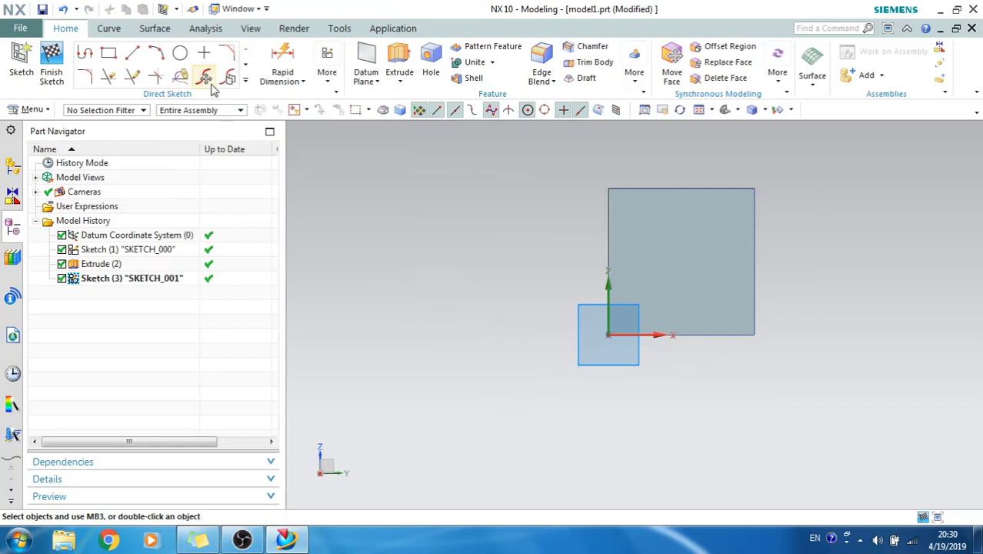
- Sketch a 5 mm diameter circle near the plate's lower-left corner
click(179, 53)
scroll(643, 321, up, 4)
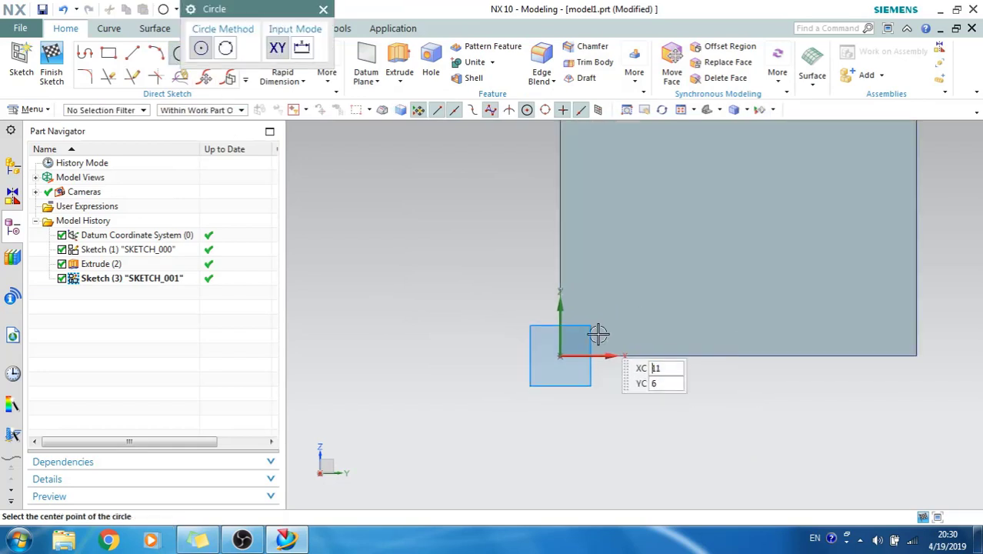
click(567, 332)
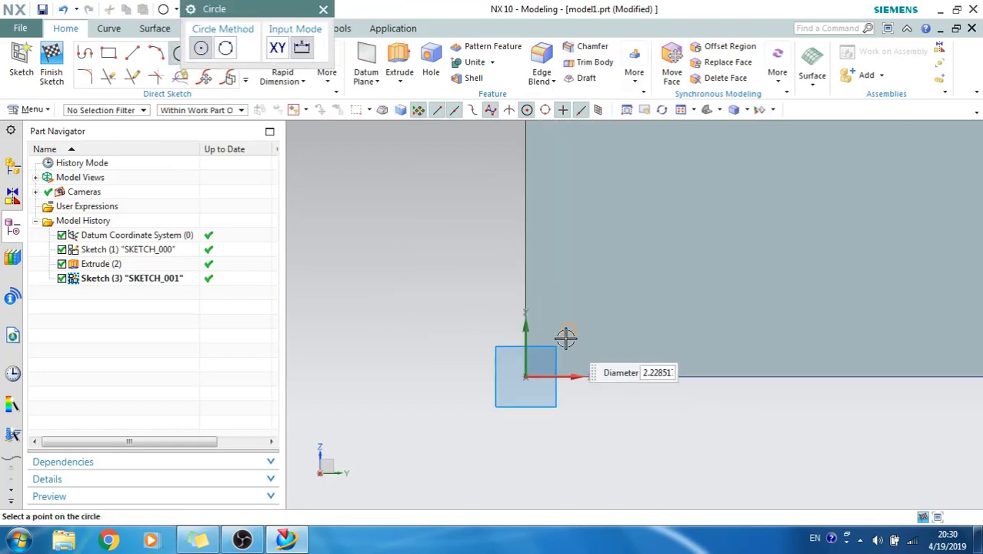
text(5)
key(Return)
key(Escape)
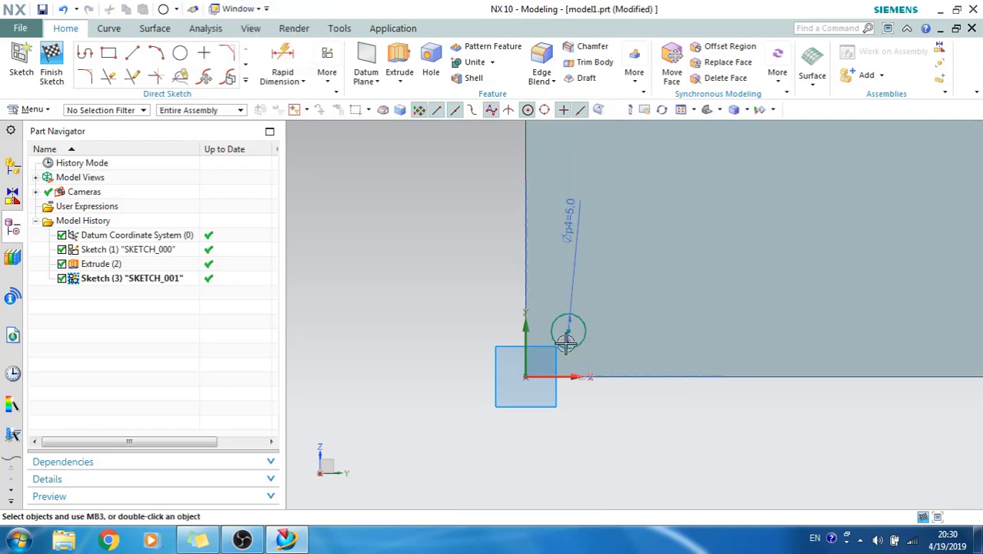
- Set the circle centre's horizontal and vertical distances from the plate's lower-left corner to 5 mm each
double_click(504, 299)
text(5)
key(Return)
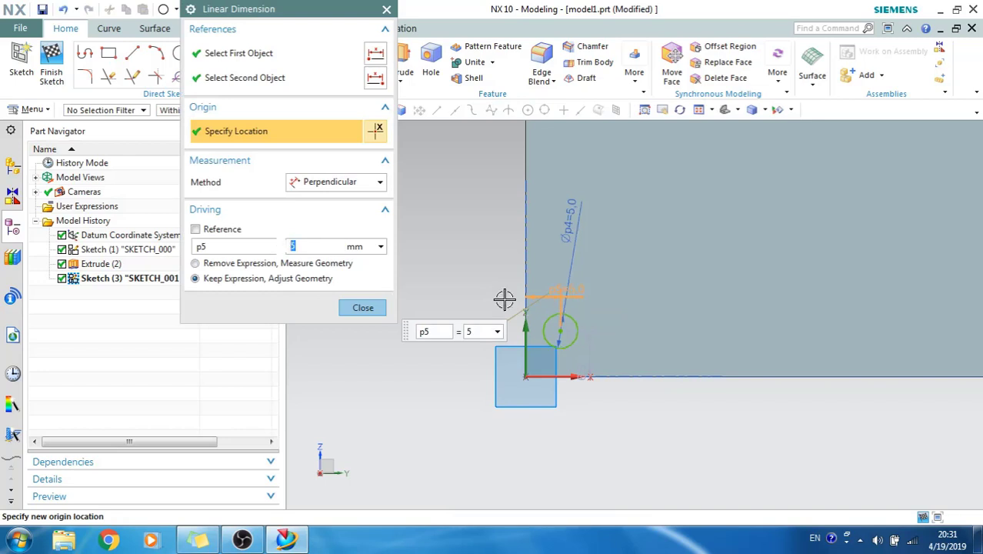
middle_click(504, 300)
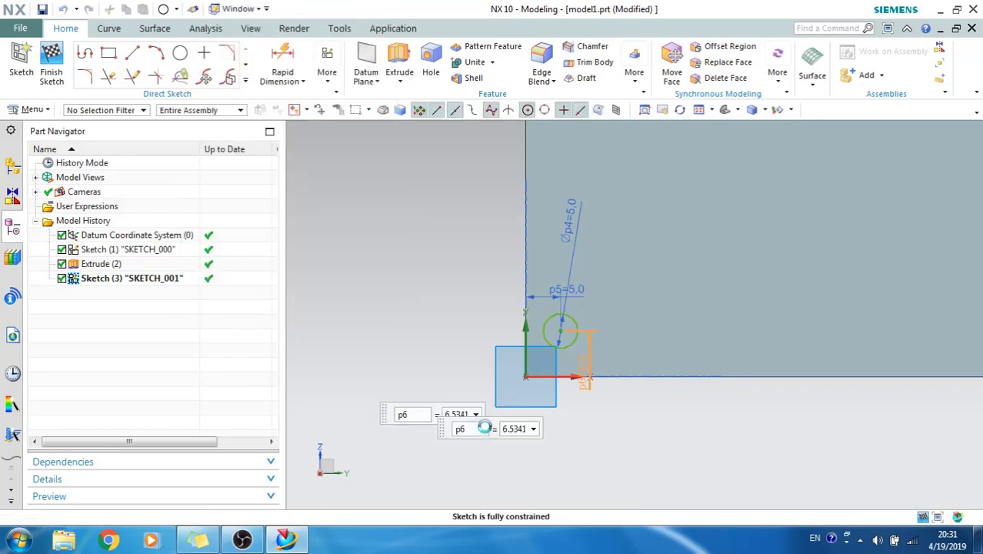
text(5)
key(Return)
middle_click(485, 433)
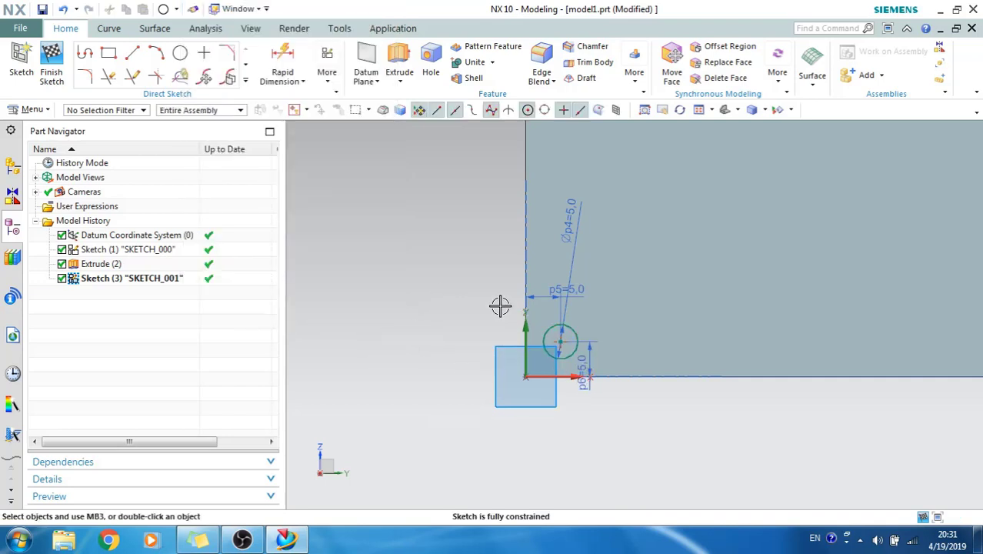
- Set up a linear Pattern Curve with direction 1 running vertically and direction 2 running horizontally from the origin
scroll(478, 348, down, 2)
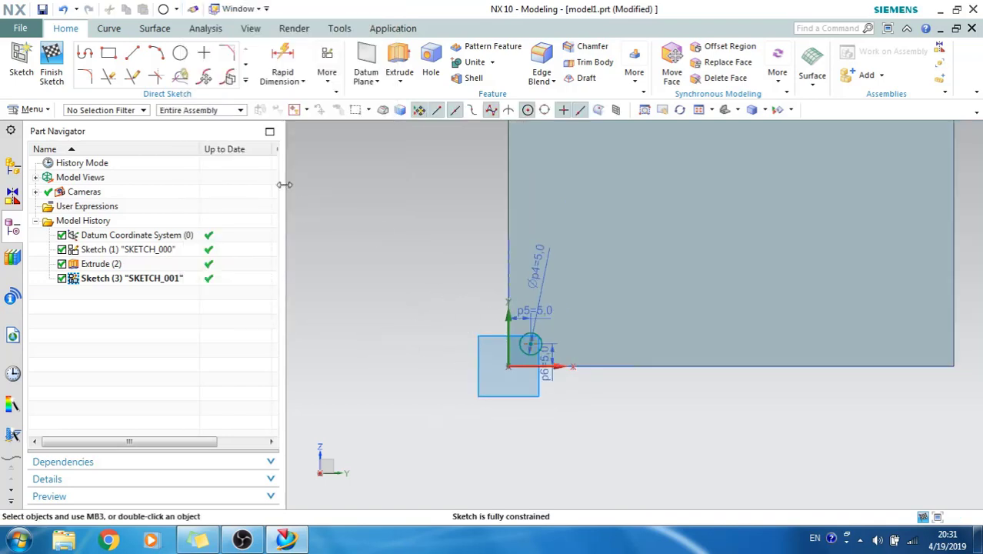
click(244, 81)
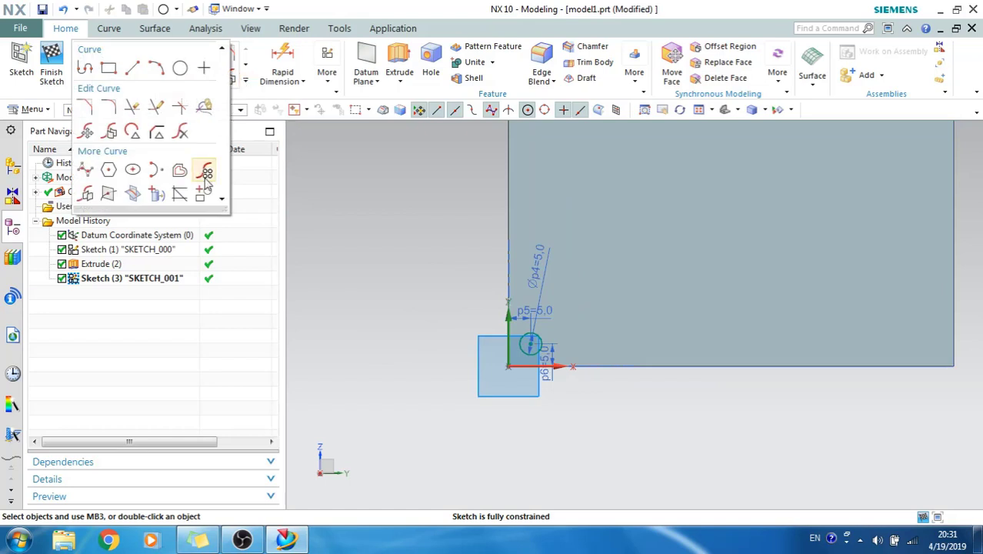
click(202, 173)
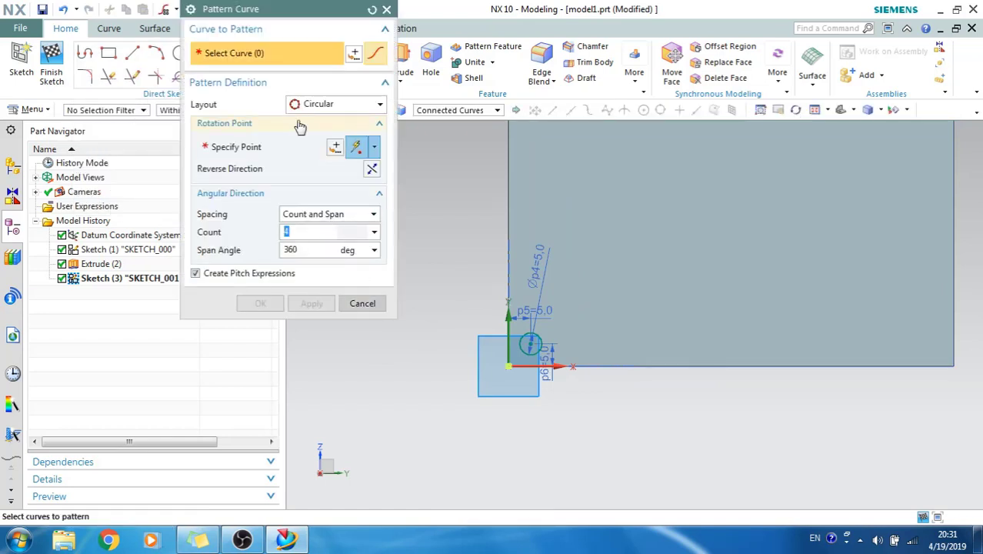
click(297, 110)
click(307, 118)
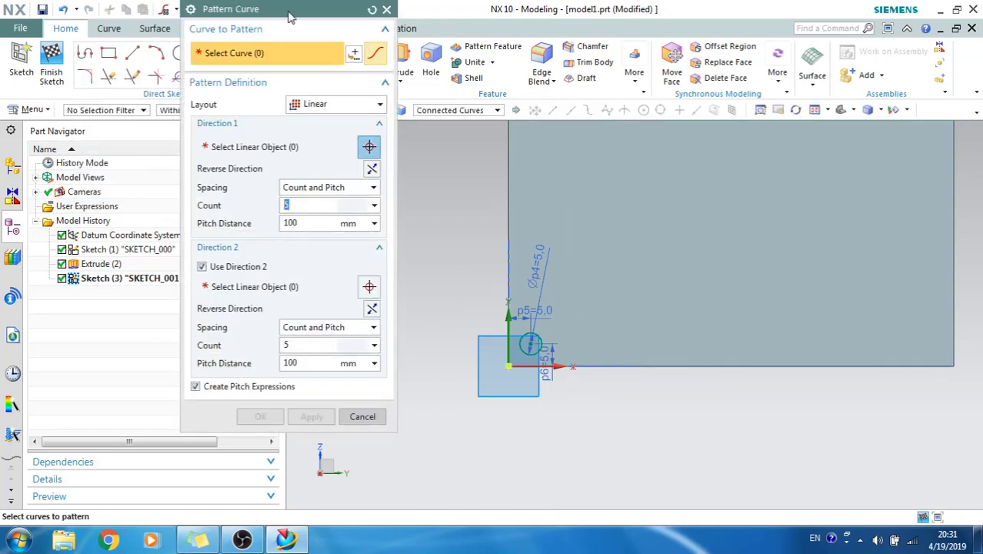
scroll(377, 304, up, 3)
scroll(384, 316, down, 3)
mouse_move(402, 263)
shift+middle_down()
mouse_move(419, 332)
mouse_move(412, 355)
shift+middle_up()
click(153, 213)
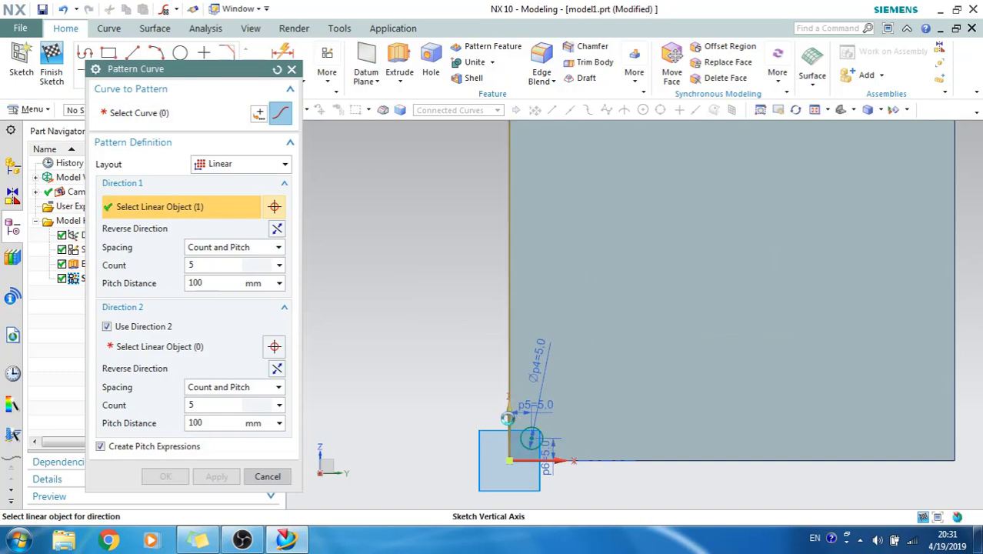
click(508, 406)
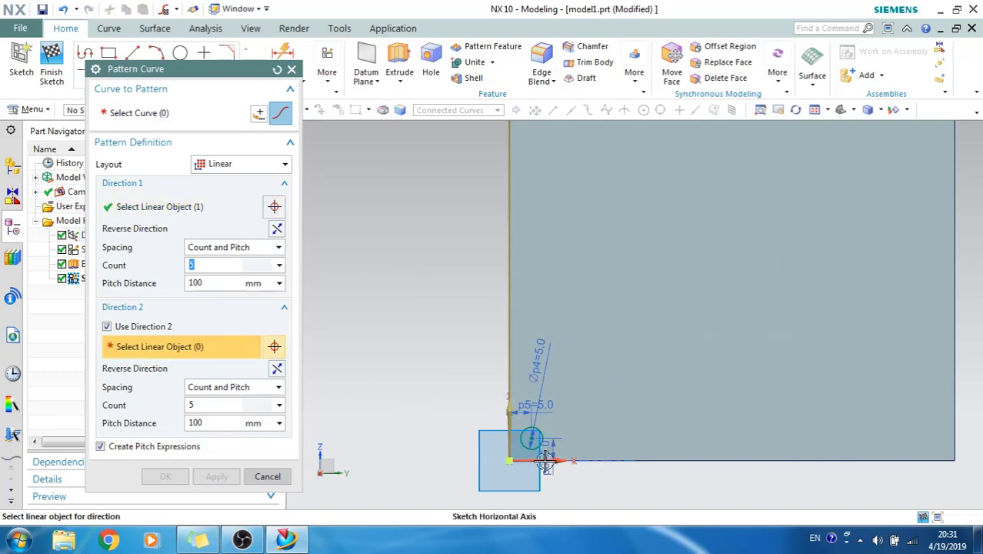
click(521, 460)
- Switch the pattern's direction 1 spacing to Pitch and Span and set its pitch distance to 10 mm
click(172, 215)
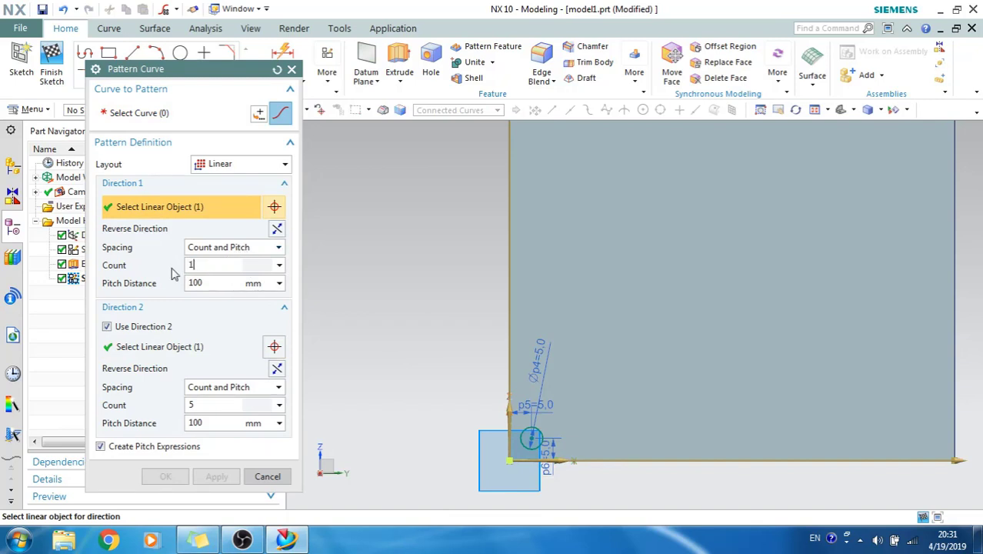
key(Tab)
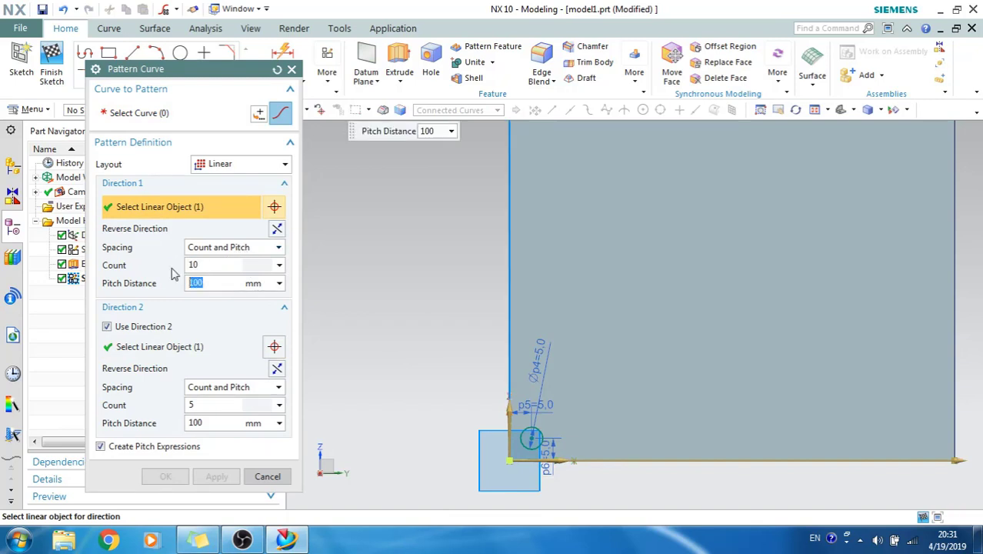
click(220, 252)
click(227, 288)
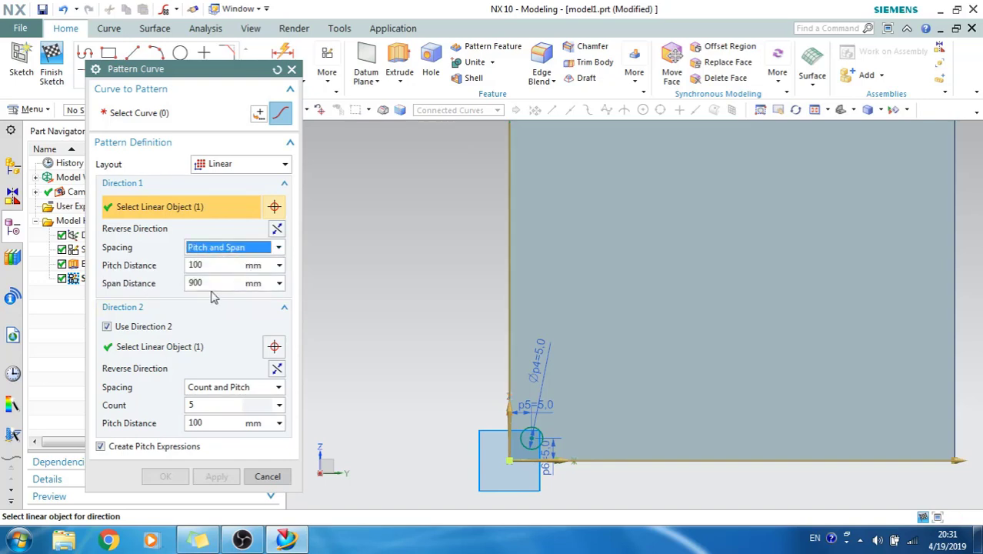
click(199, 265)
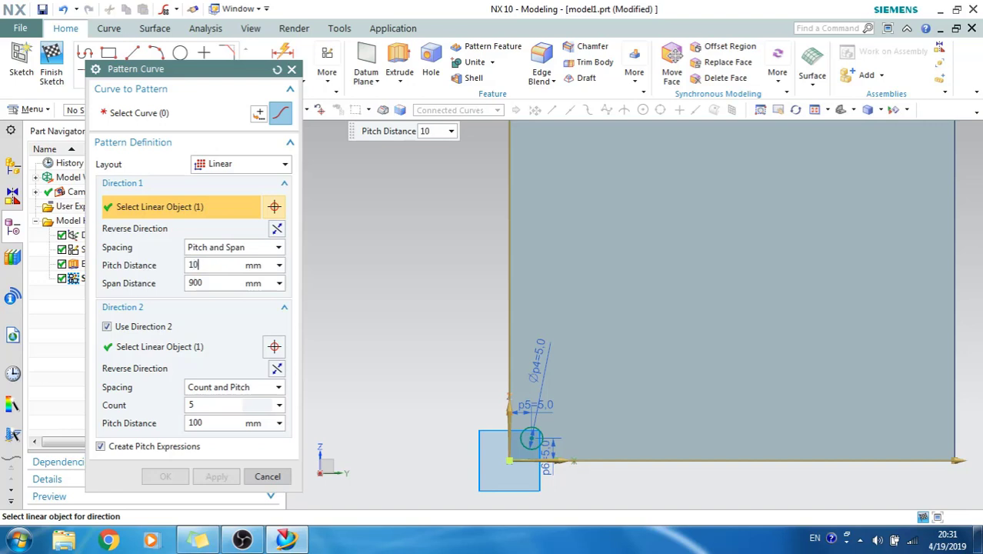
key(Tab)
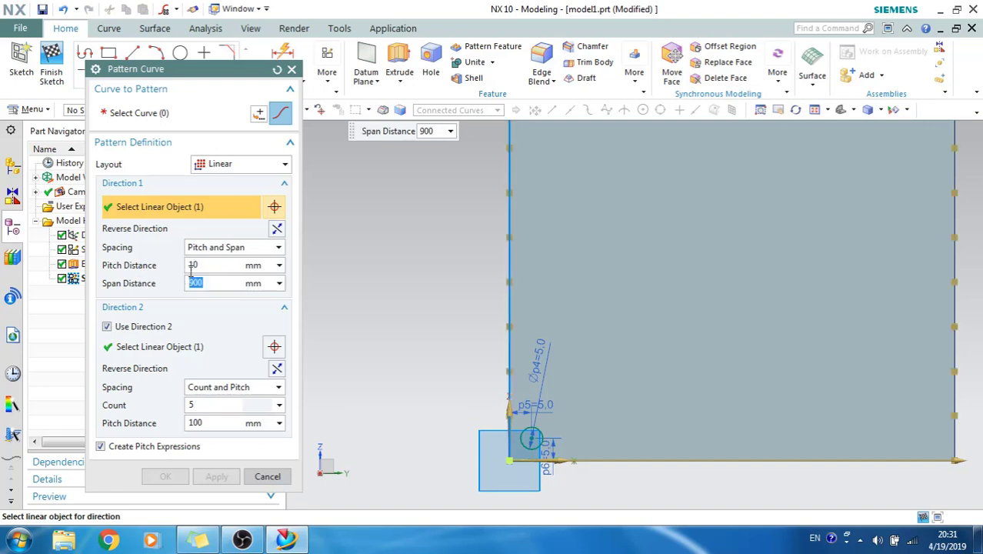
click(279, 284)
click(308, 318)
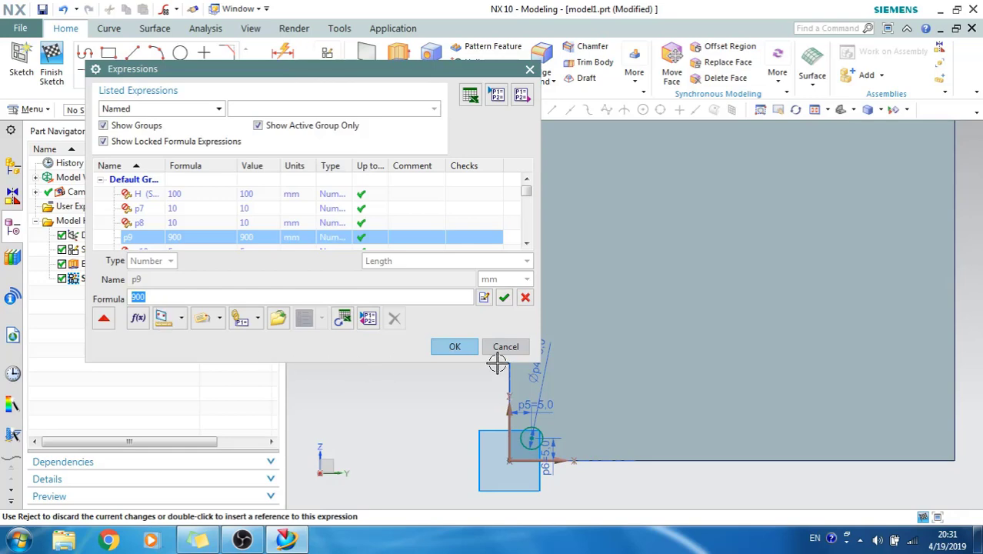
click(454, 346)
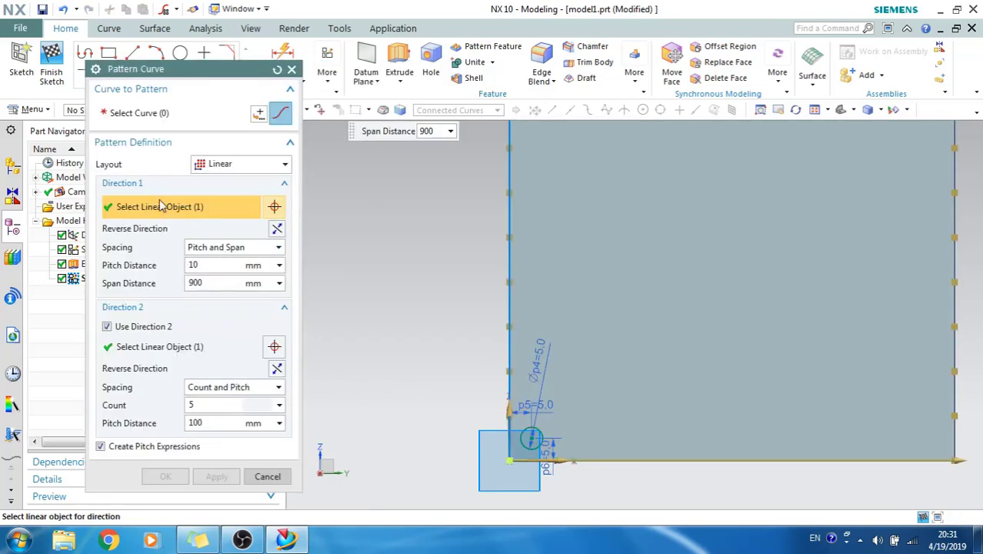
- Drive the pattern's direction 1 span distance with the formula H-10
scroll(473, 364, down, 4)
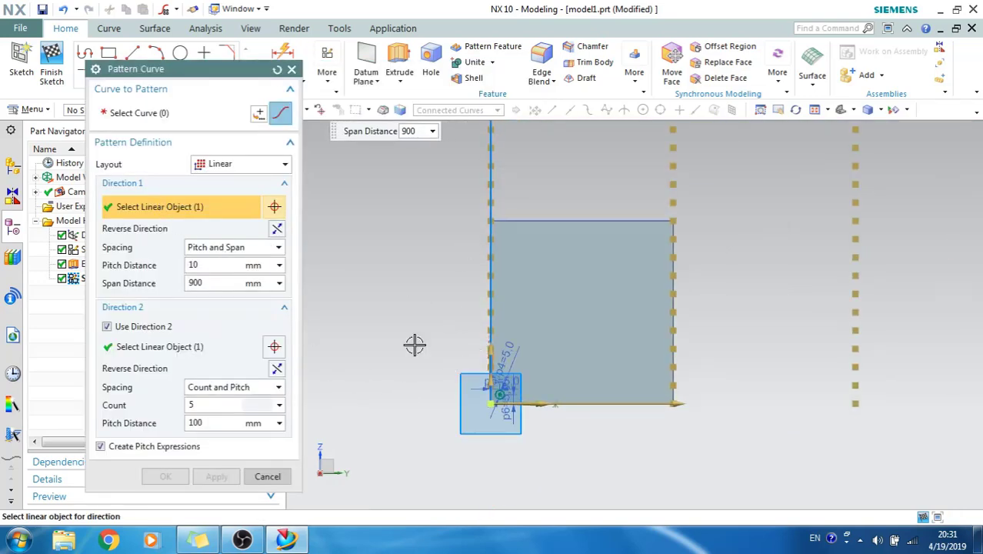
click(279, 283)
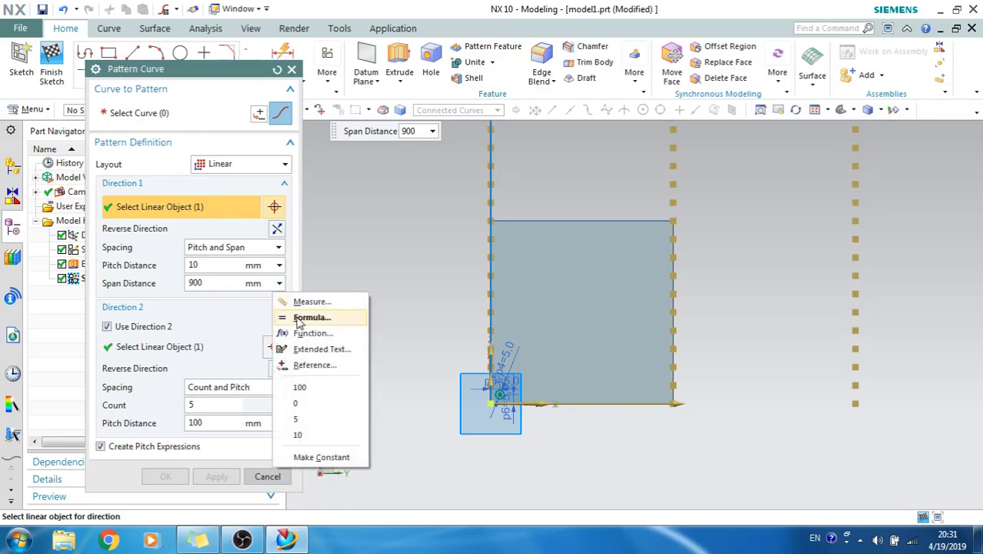
click(304, 316)
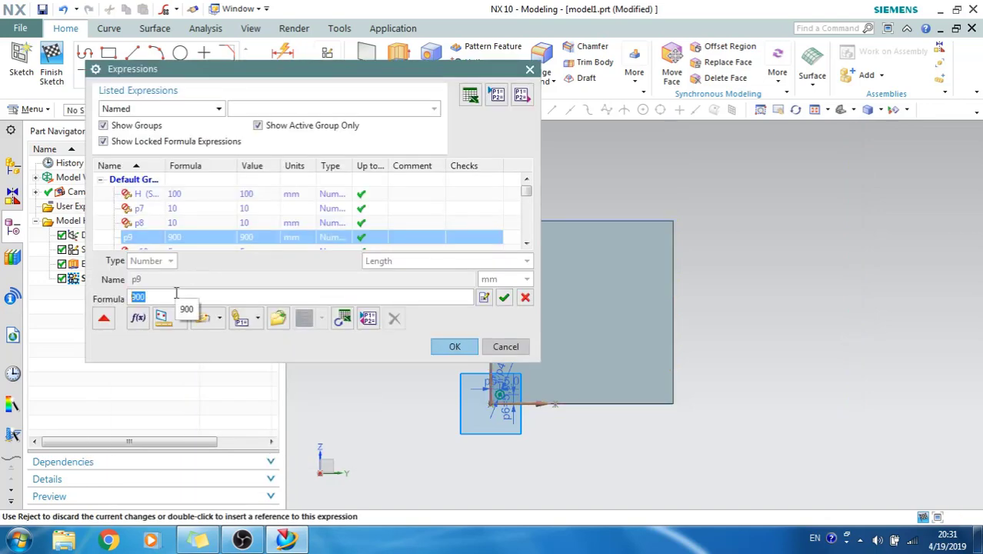
text(H-)
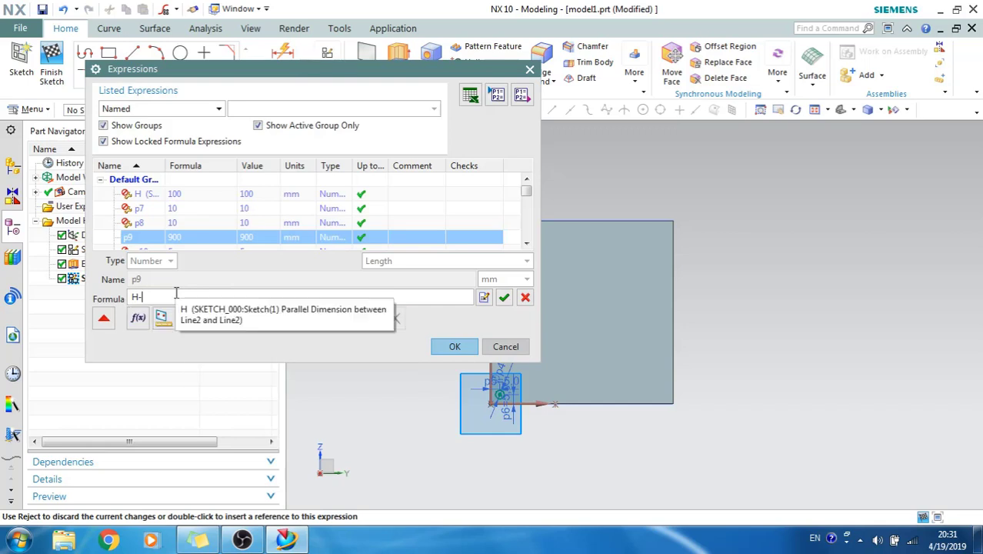
text(10)
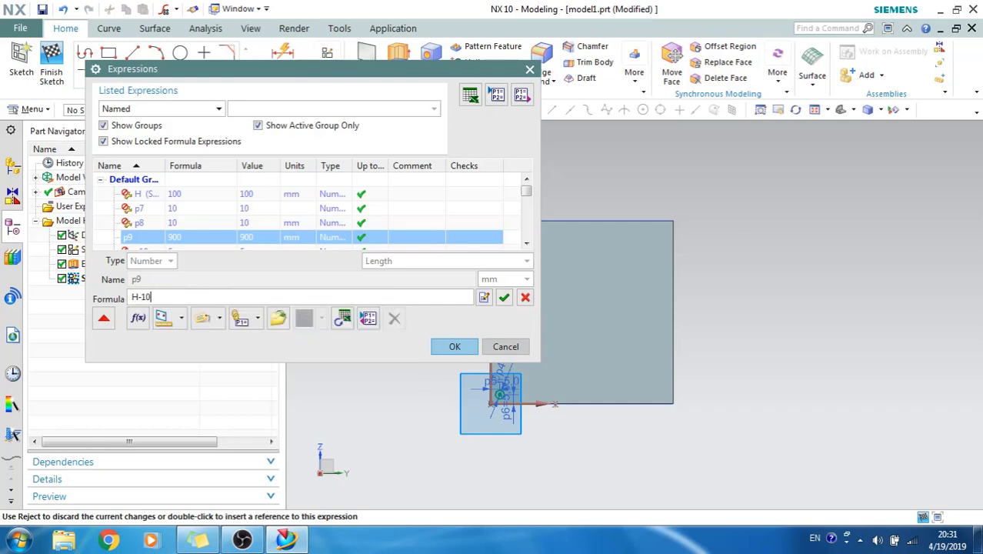
key(Return)
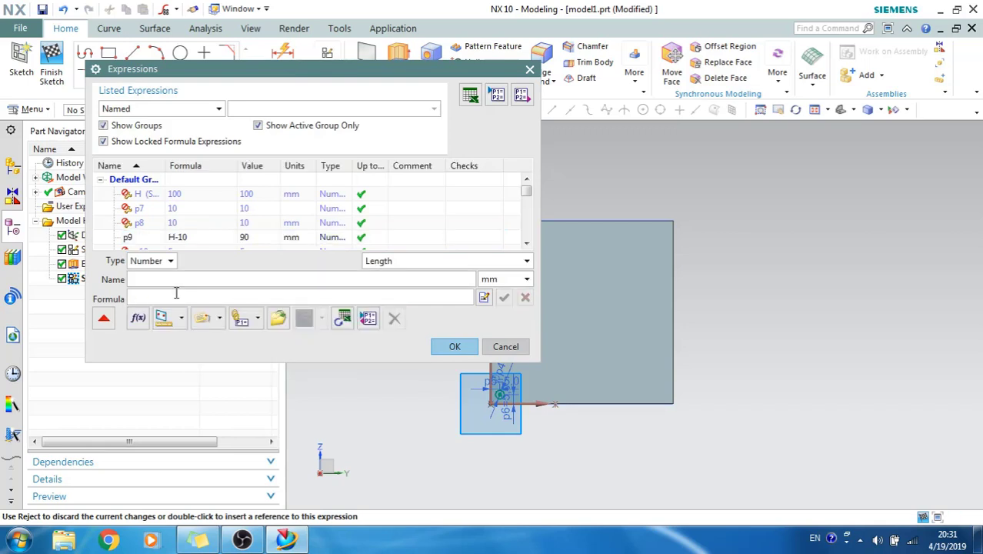
click(455, 346)
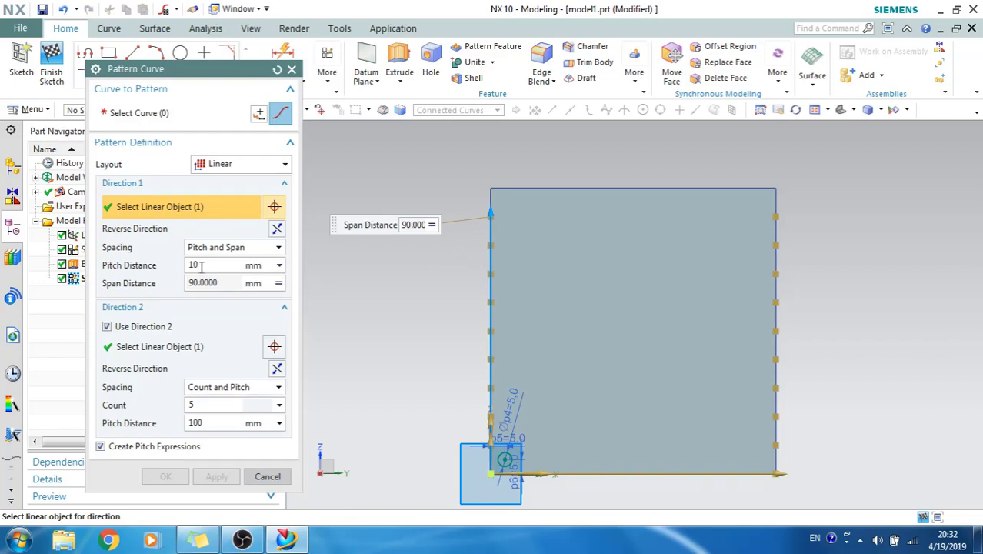
- Switch the pattern's direction 2 spacing to Pitch and Span and set its pitch distance to 10 mm
click(248, 387)
click(225, 422)
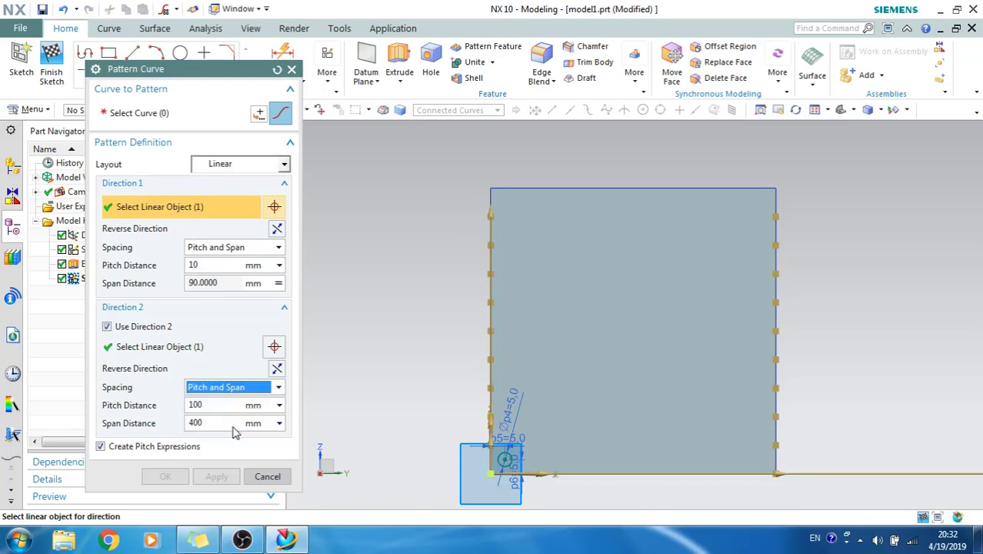
click(220, 406)
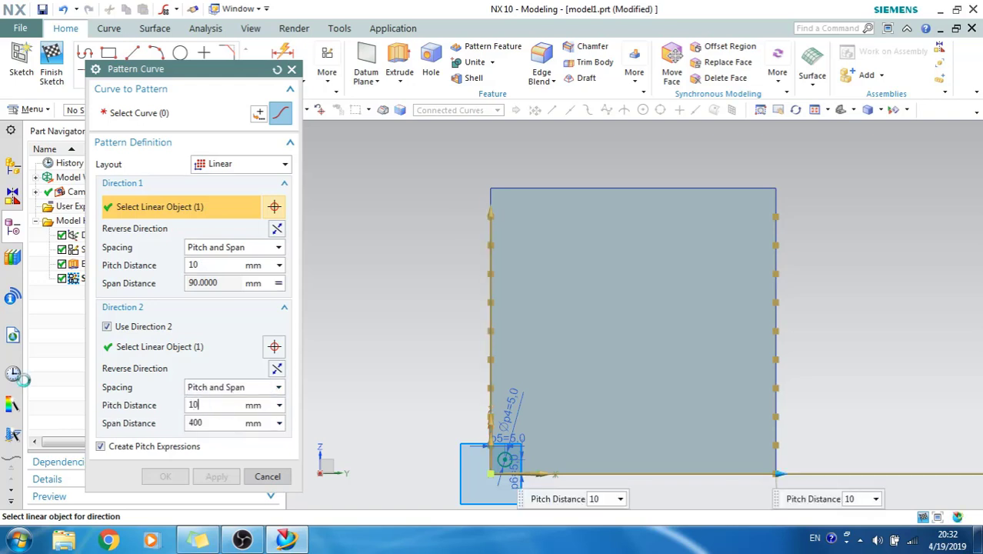
key(Tab)
- Drive the pattern's direction 2 span distance with the formula W-10
click(279, 424)
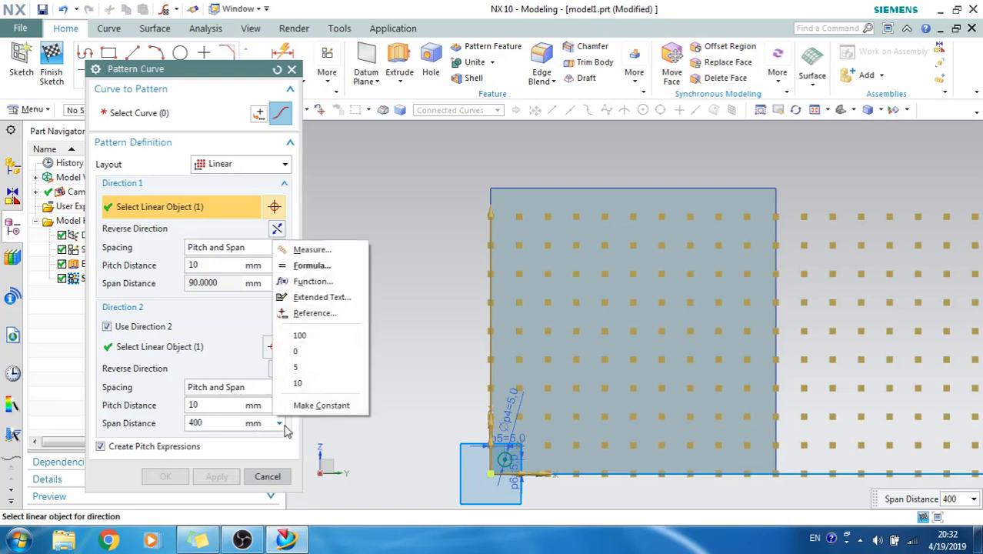
click(312, 263)
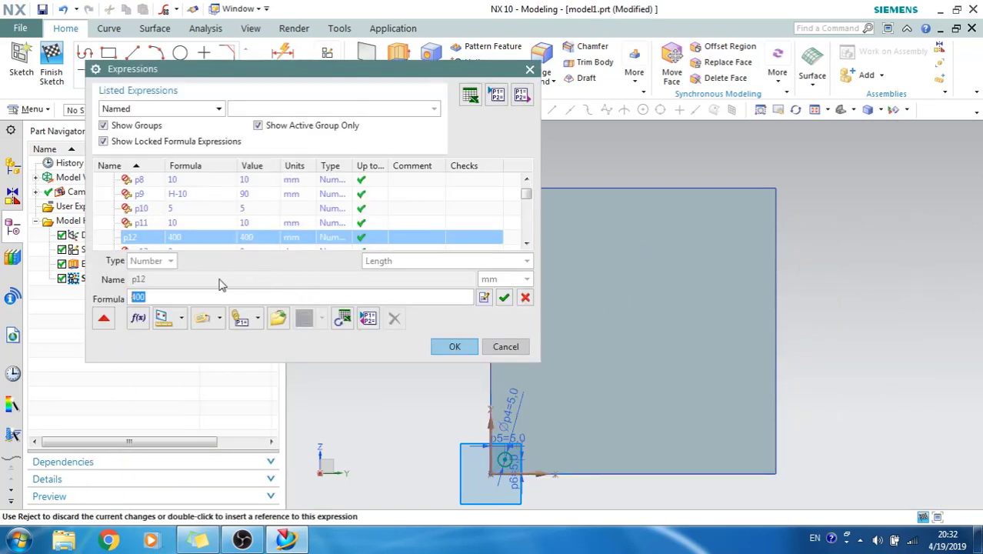
text(W-10)
click(454, 346)
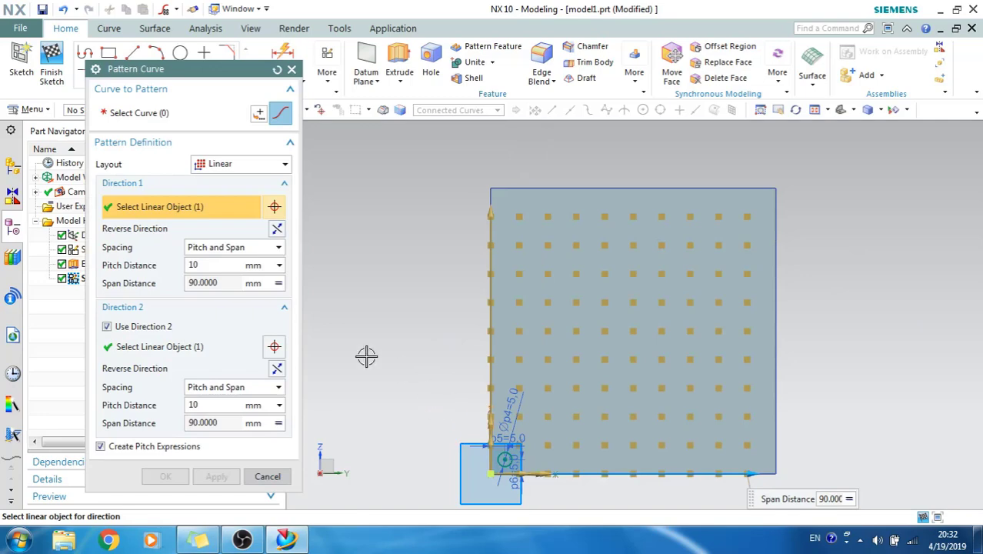
- Choose the 5 mm circle as the curve to pattern, create the pattern and finish the sketch
click(177, 133)
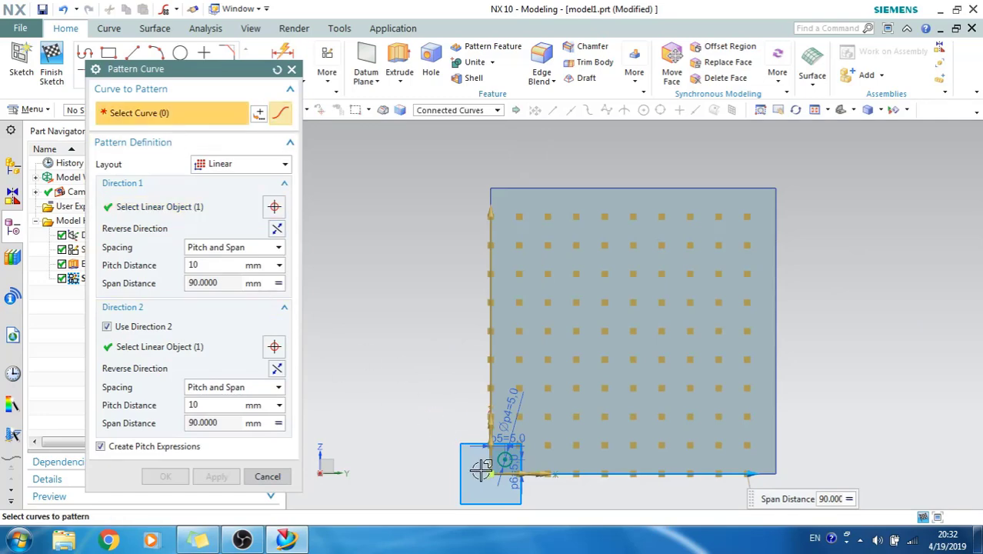
scroll(512, 473, down, 4)
scroll(517, 477, up, 5)
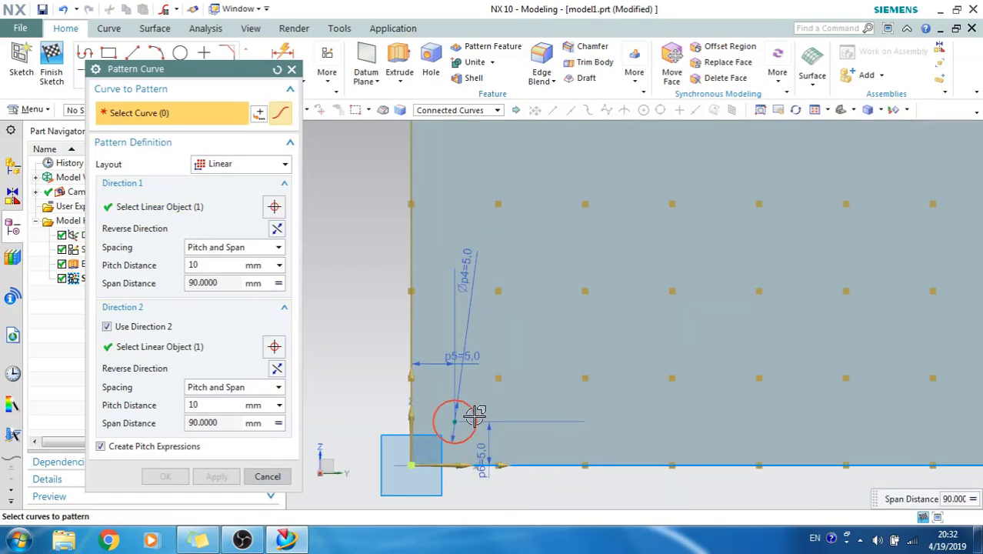
click(470, 407)
scroll(508, 455, down, 4)
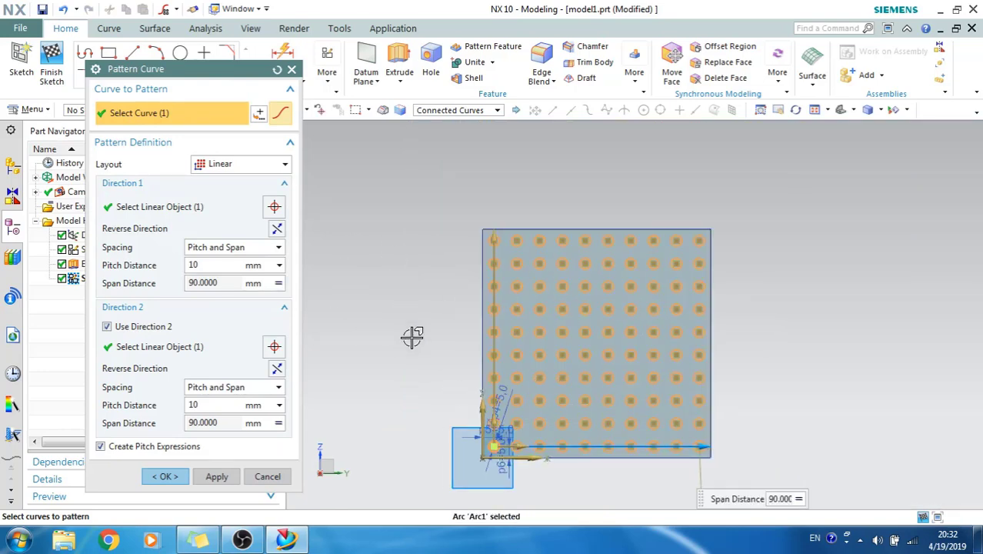
middle_drag(412, 336, 432, 346)
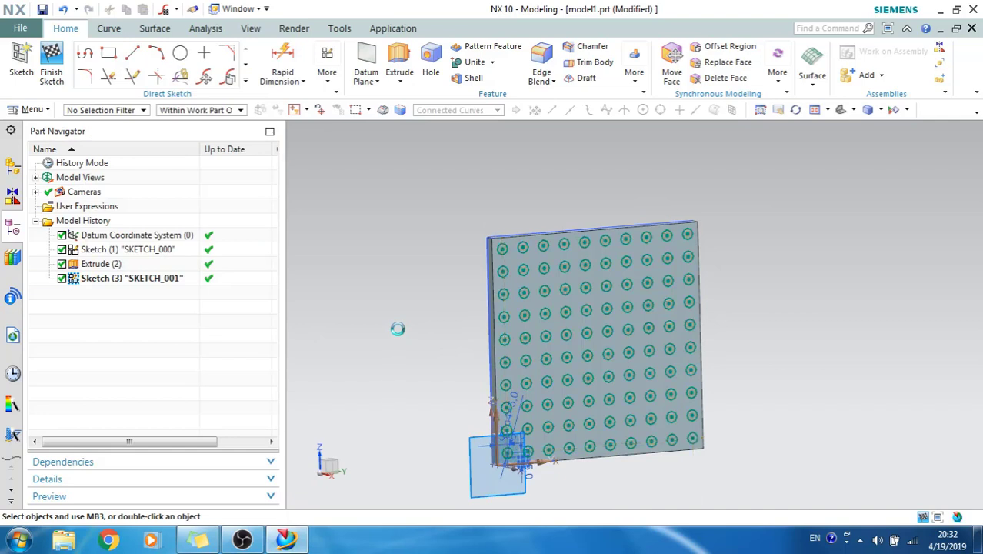
click(52, 68)
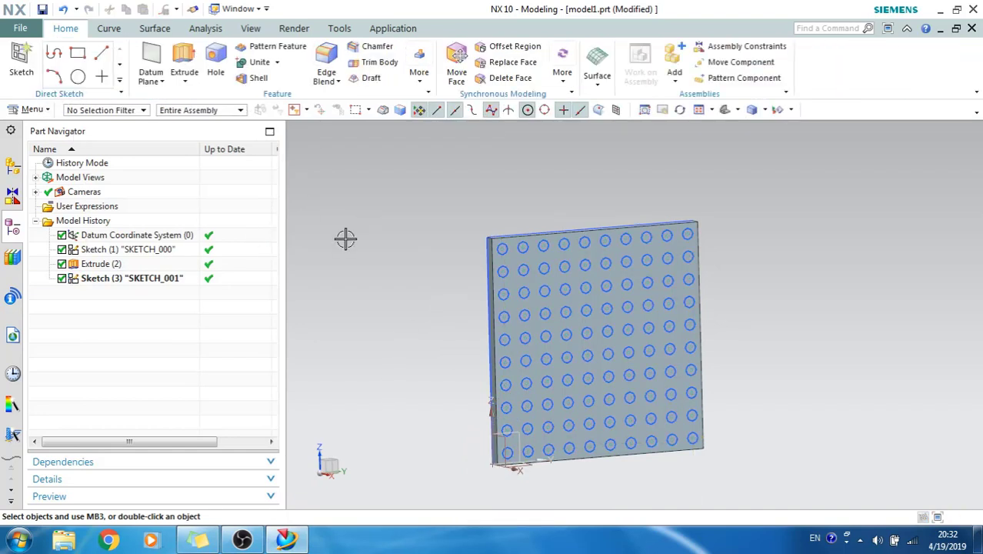
- Extrude the patterned circle sketch 5 mm in the reversed direction, subtracting it from the plate
click(186, 57)
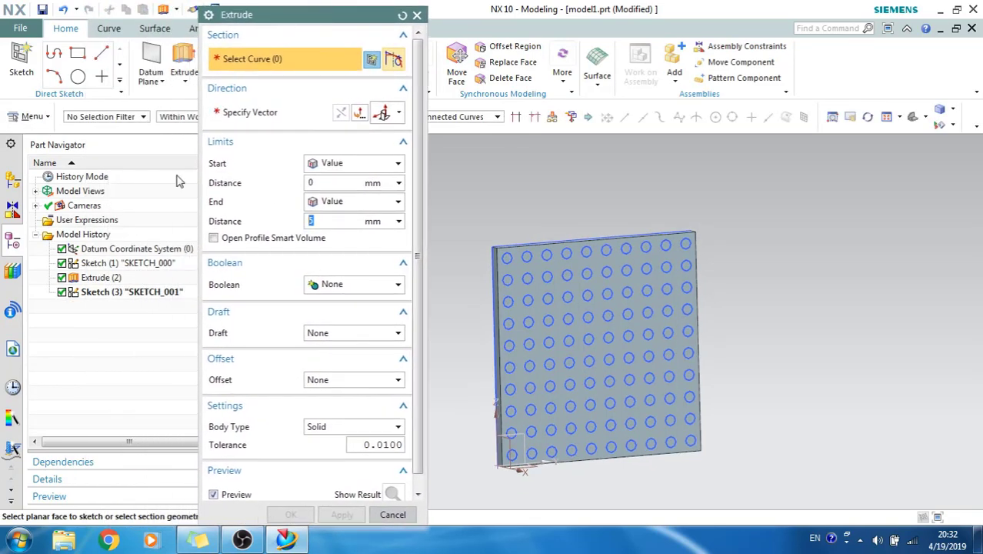
click(112, 296)
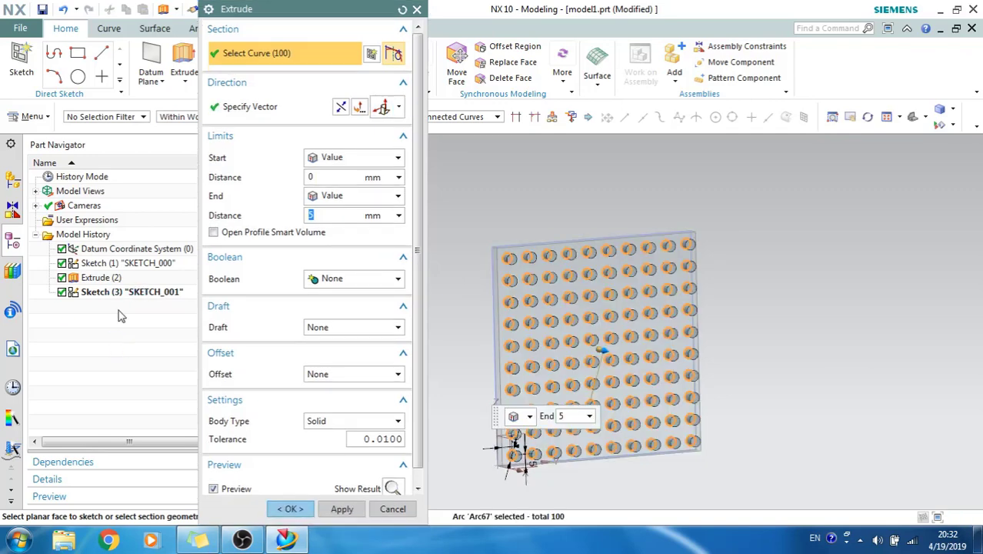
middle_drag(511, 452, 539, 361)
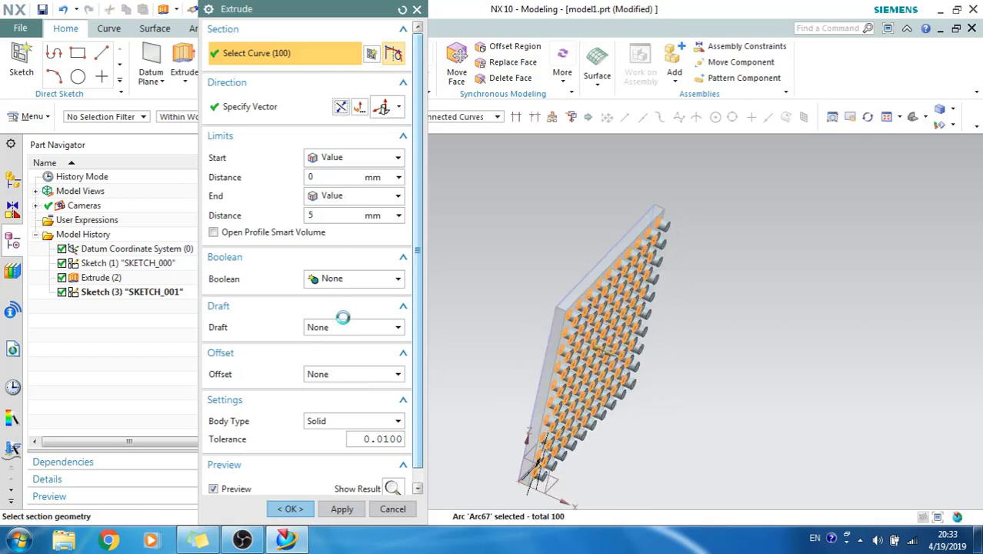
click(351, 286)
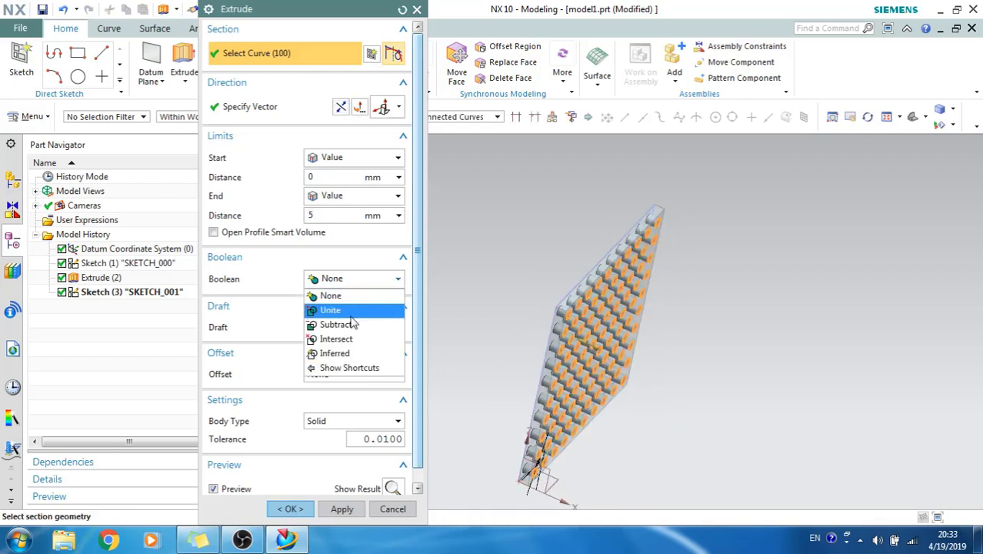
click(343, 324)
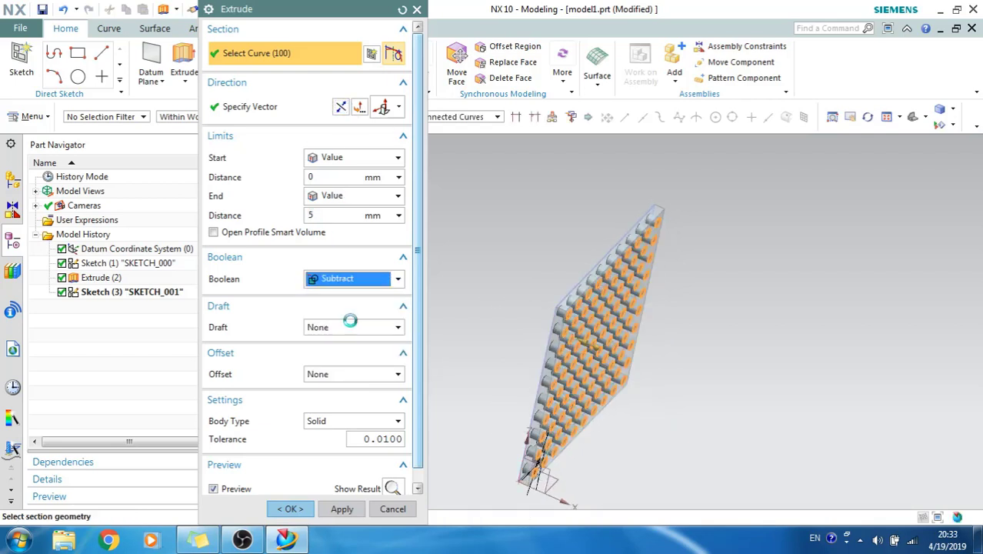
click(305, 507)
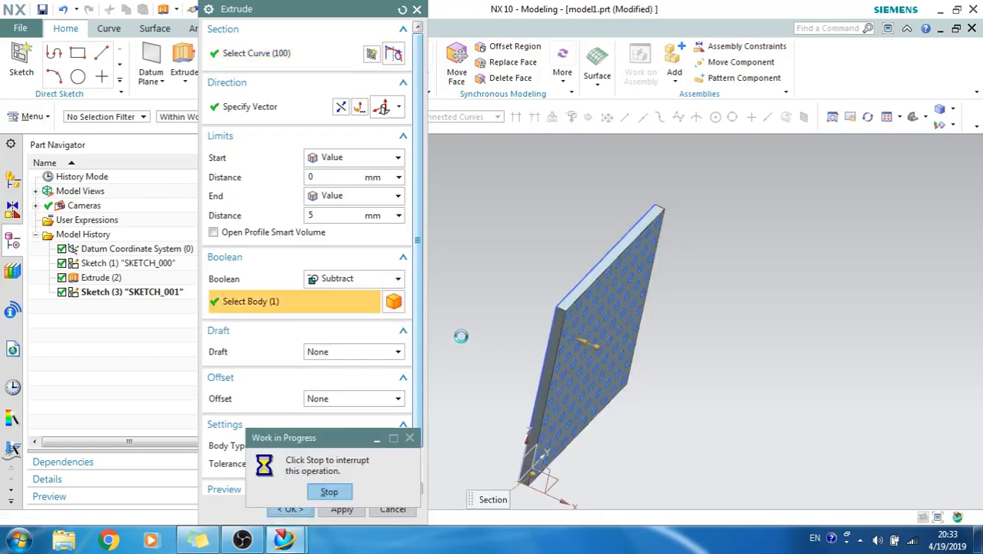
middle_drag(461, 356, 413, 309)
key(F8)
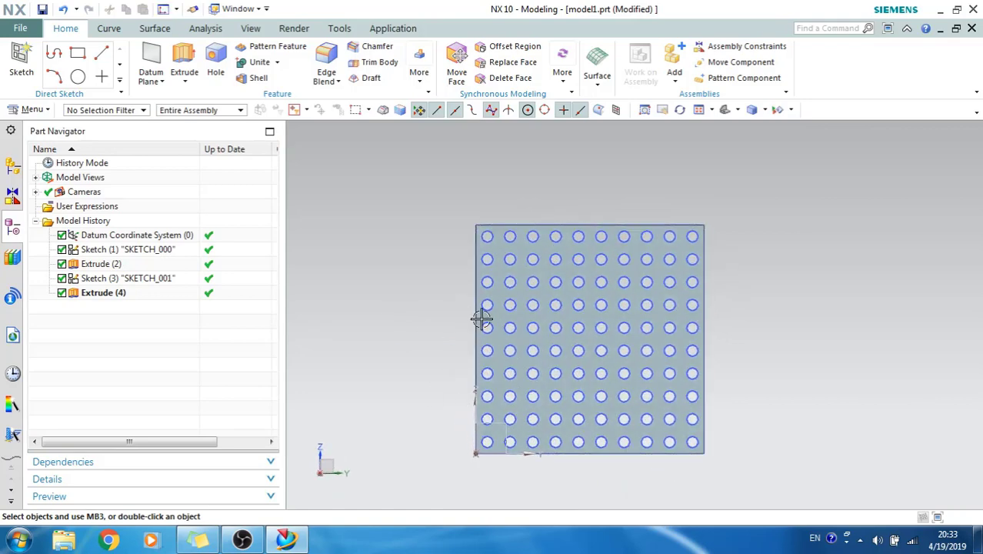
middle_drag(477, 304, 419, 351)
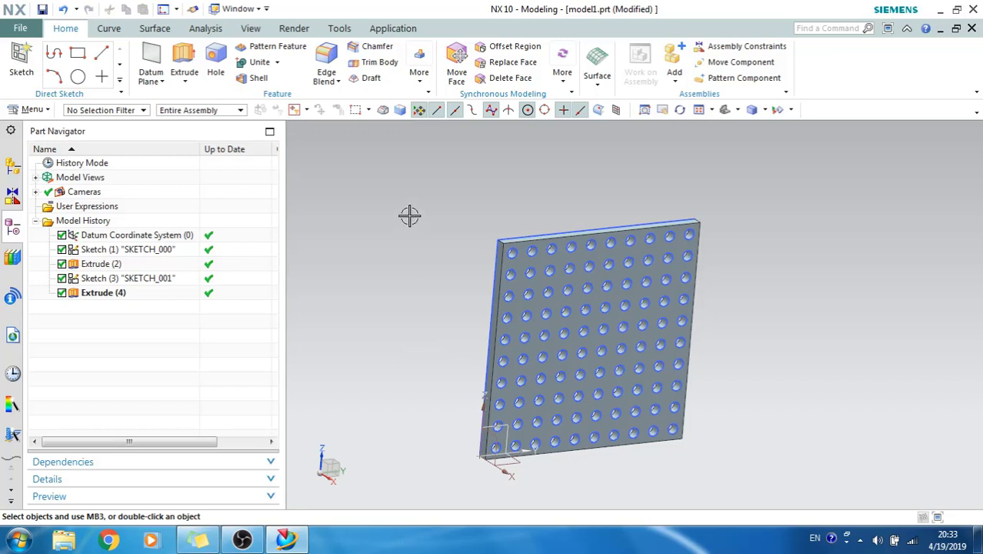
- Try to save the part as model1.prt in C:\Program Files\Siemens\NX 10.0\UGII
click(42, 9)
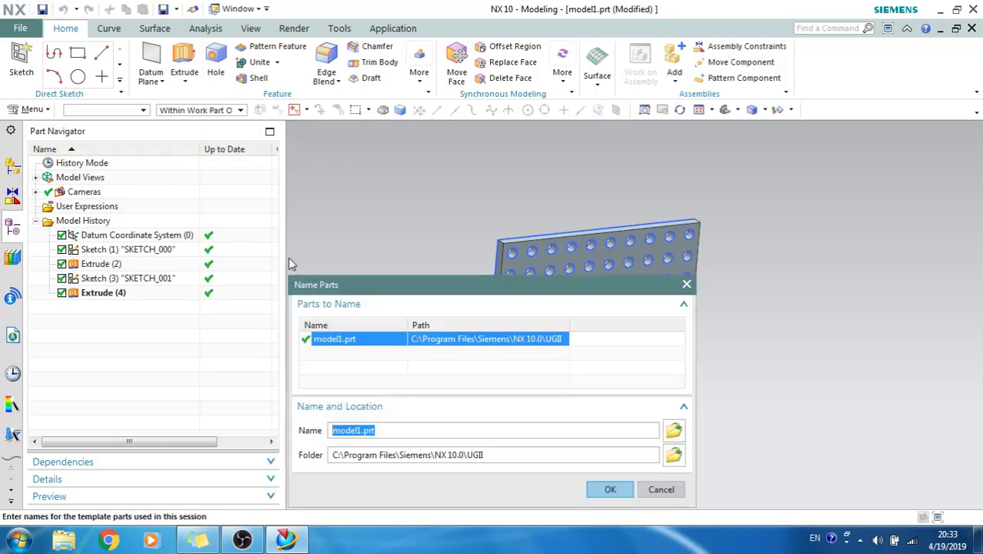
click(595, 488)
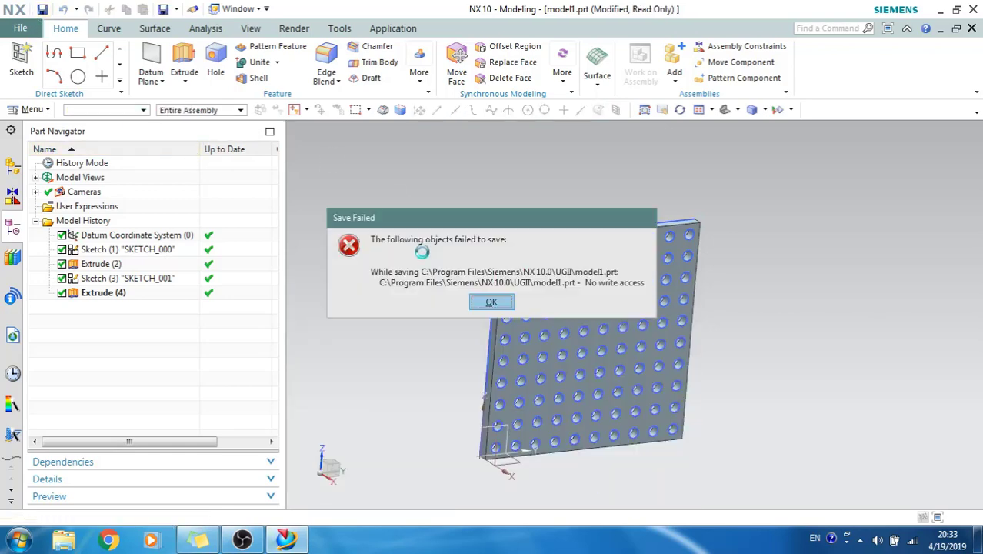
click(497, 303)
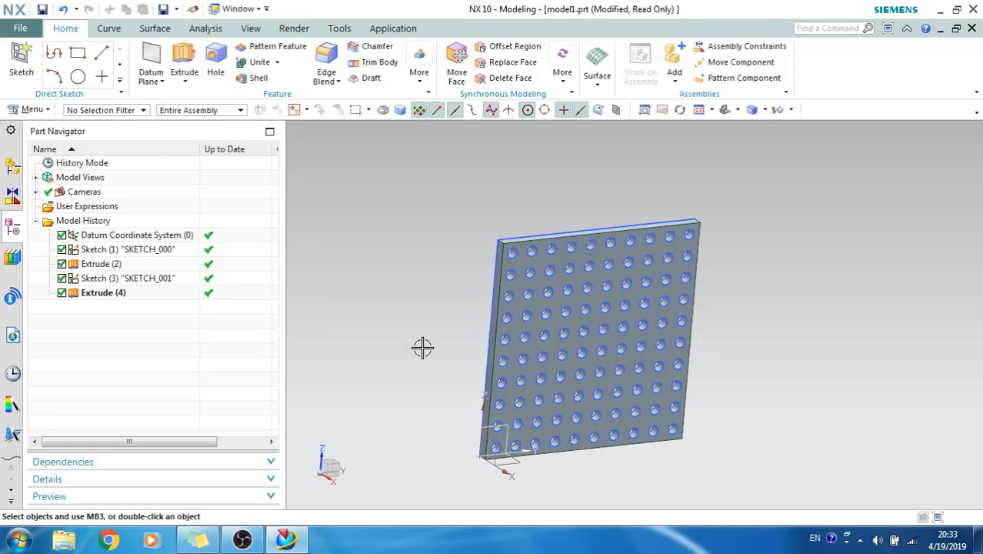
click(14, 10)
click(340, 230)
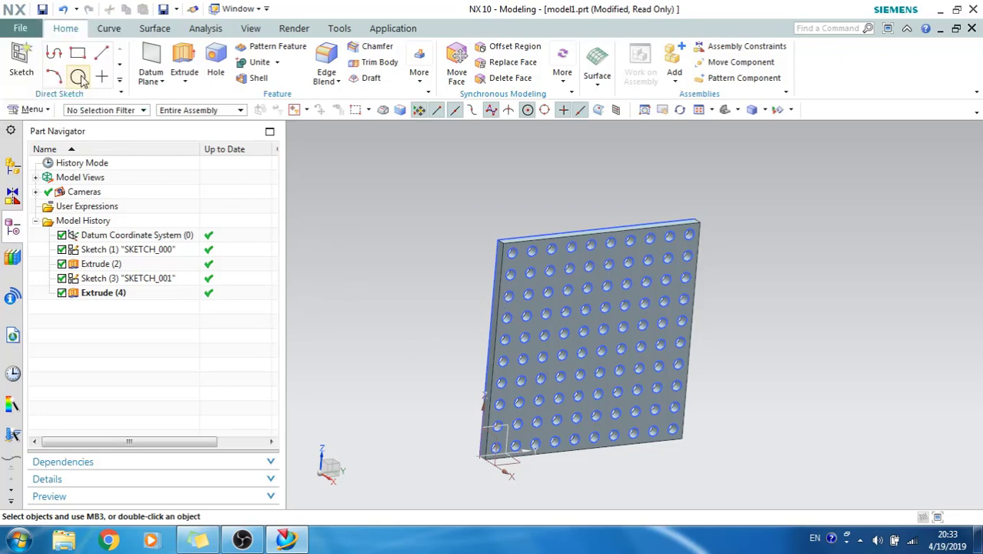
- Save the part under the name model1.prt in a folder on the Desktop
click(30, 31)
mouse_move(140, 125)
click(175, 183)
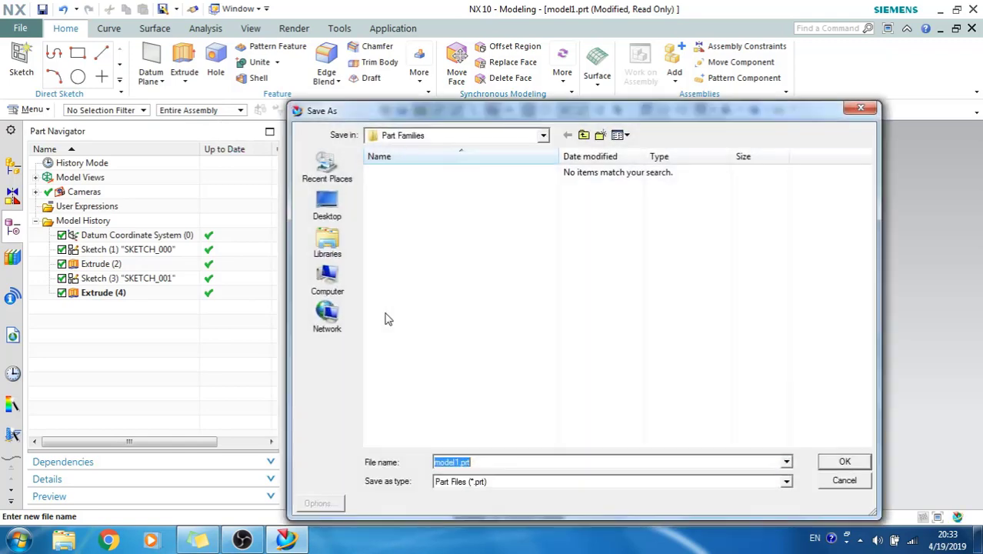
click(327, 204)
double_click(713, 251)
click(827, 465)
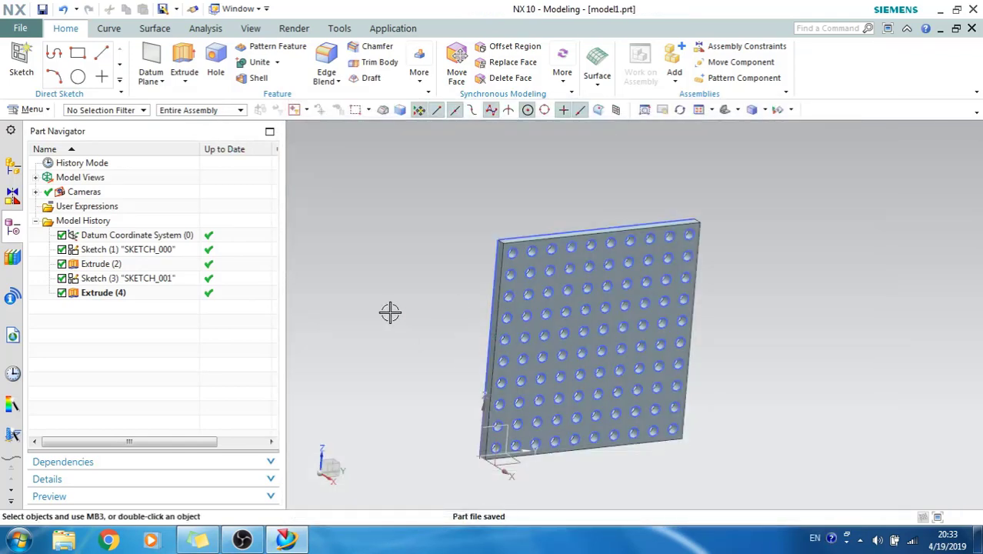
- Start a part family for the plate and add the expressions H and W to its chosen columns
key(ctrl+f)
click(31, 110)
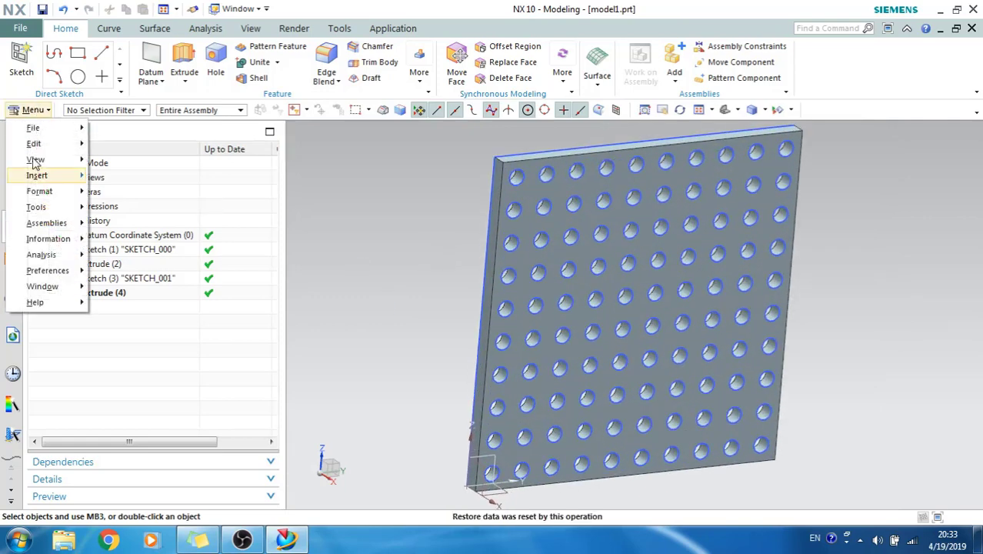
mouse_move(42, 210)
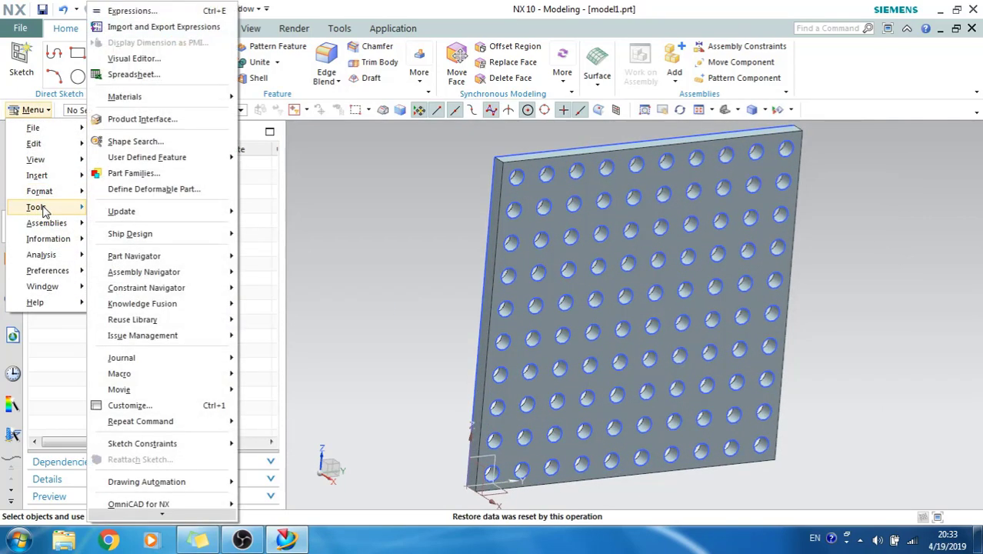
click(134, 173)
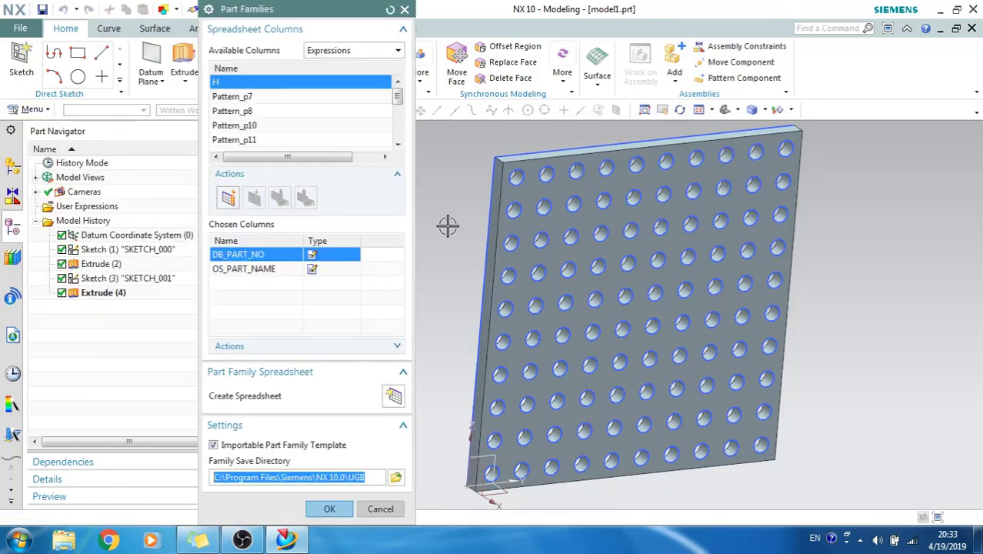
scroll(587, 298, up, 2)
scroll(587, 297, down, 3)
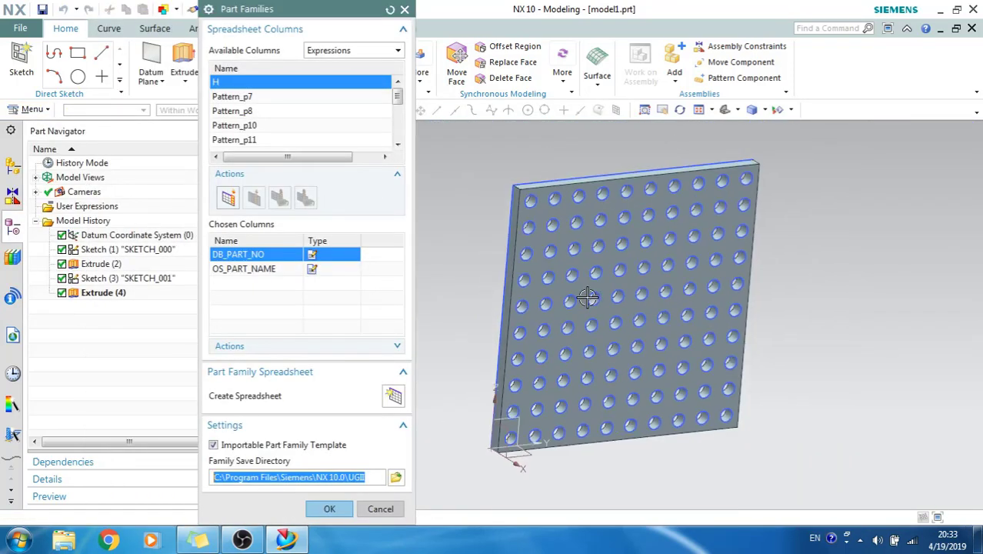
click(286, 86)
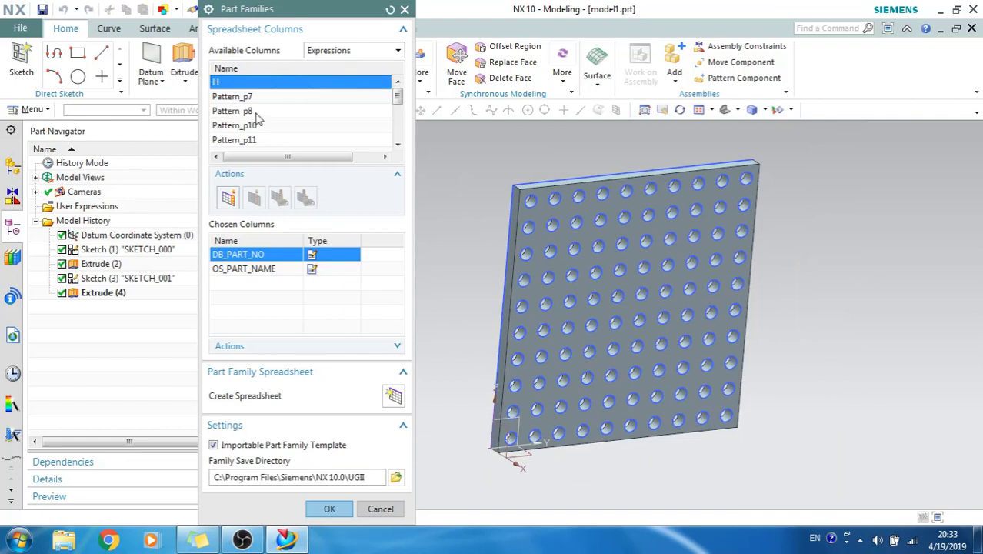
click(228, 198)
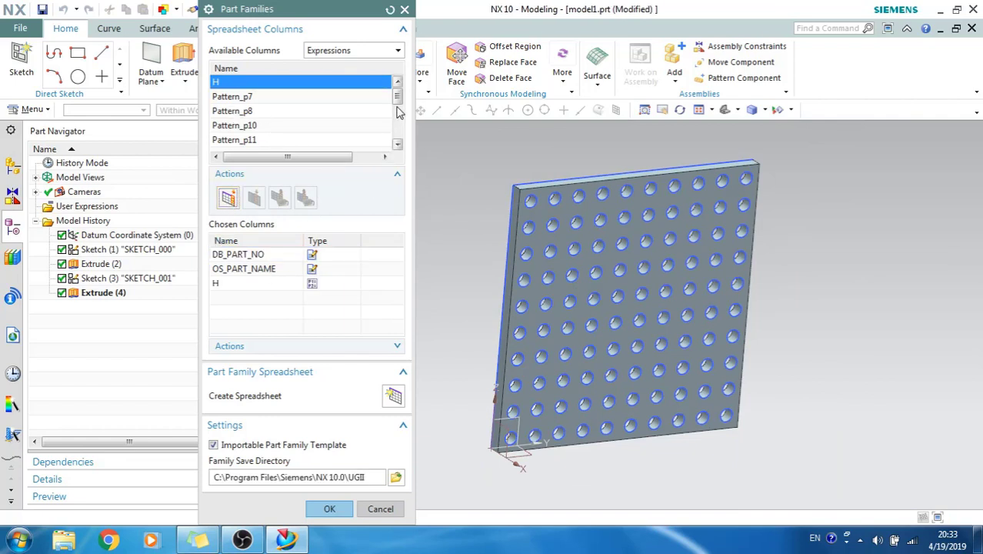
double_click(398, 145)
click(253, 128)
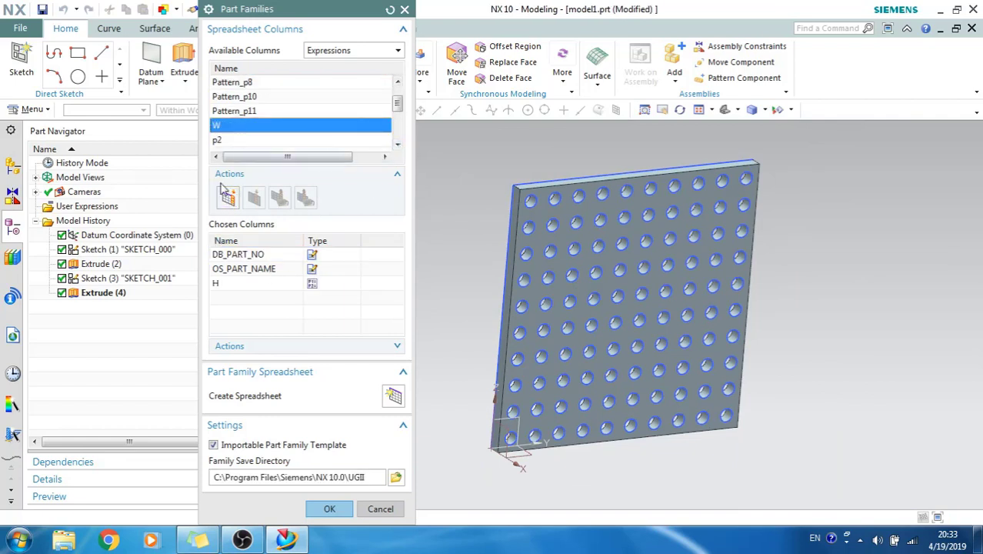
click(227, 199)
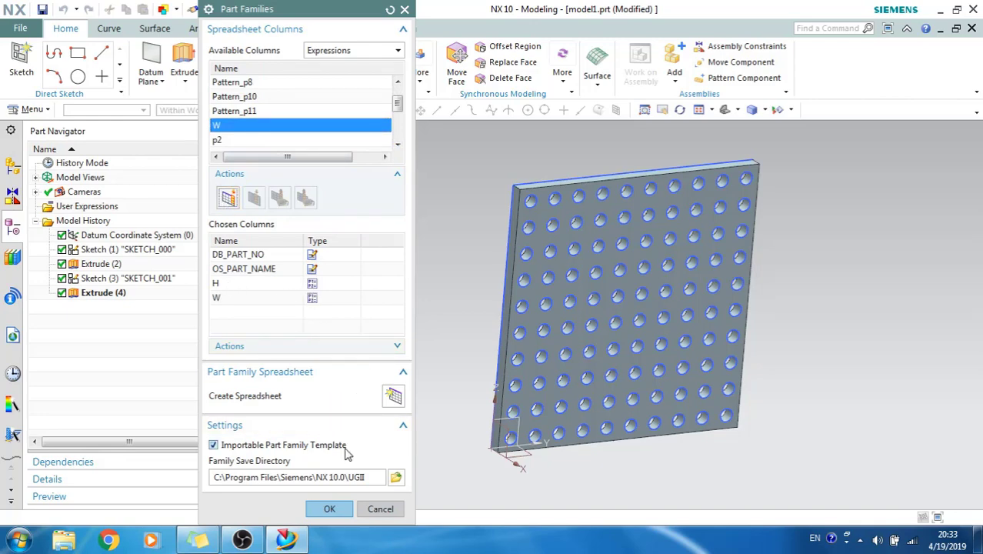
- Set the family save directory to the Part Families folder on the Desktop and create the part family spreadsheet
click(395, 477)
click(428, 207)
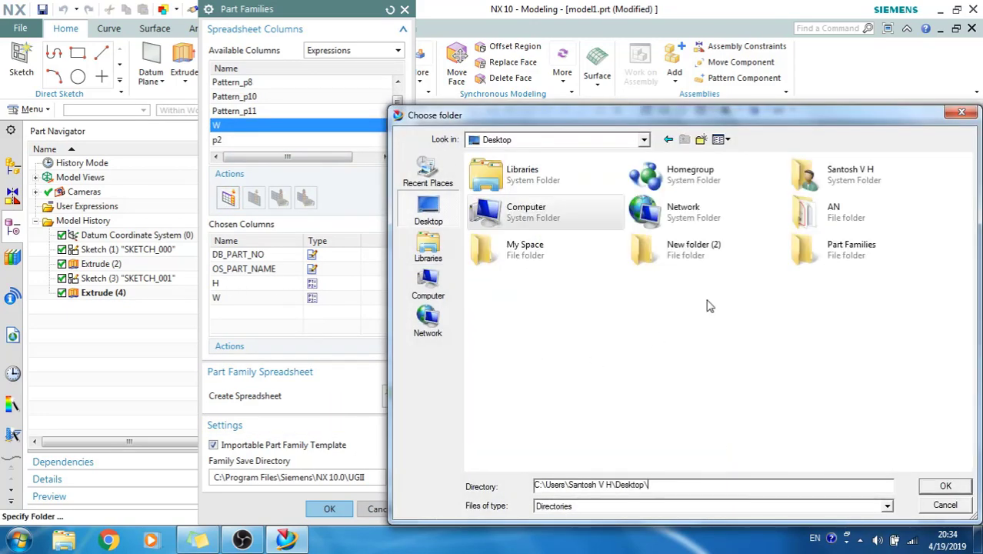
double_click(834, 251)
click(944, 487)
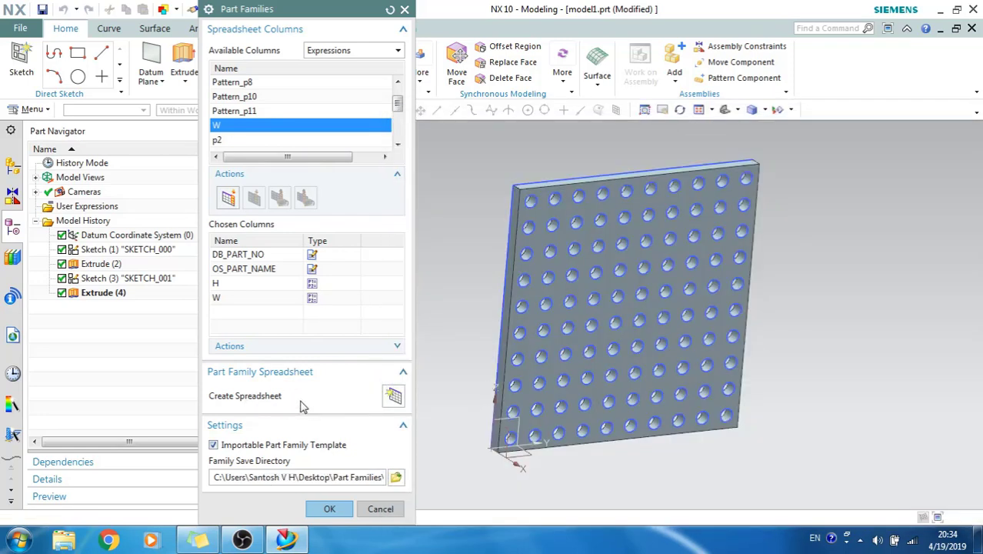
click(389, 398)
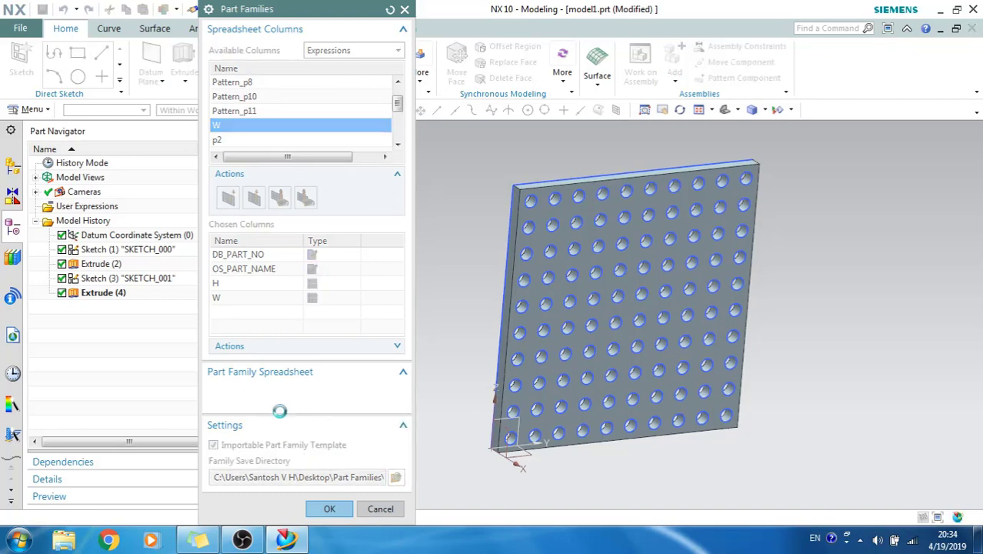
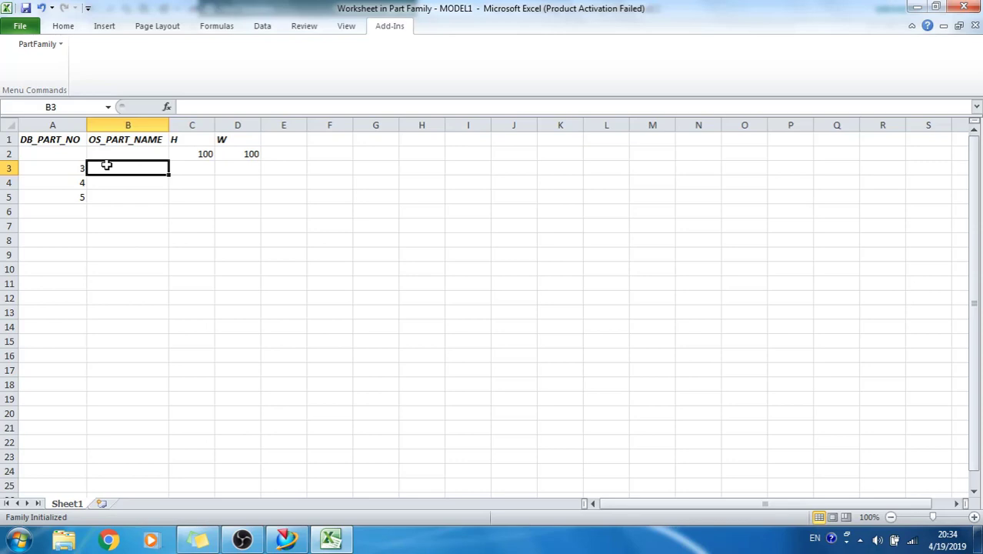
- Fill in OS_PART_NAME as 6, 7 and 8 for the members numbered 3, 4 and 5
text(6)
key(Return)
text(7)
key(Return)
text(5)
key(Return)
key(Up)
text(8)
key(Return)
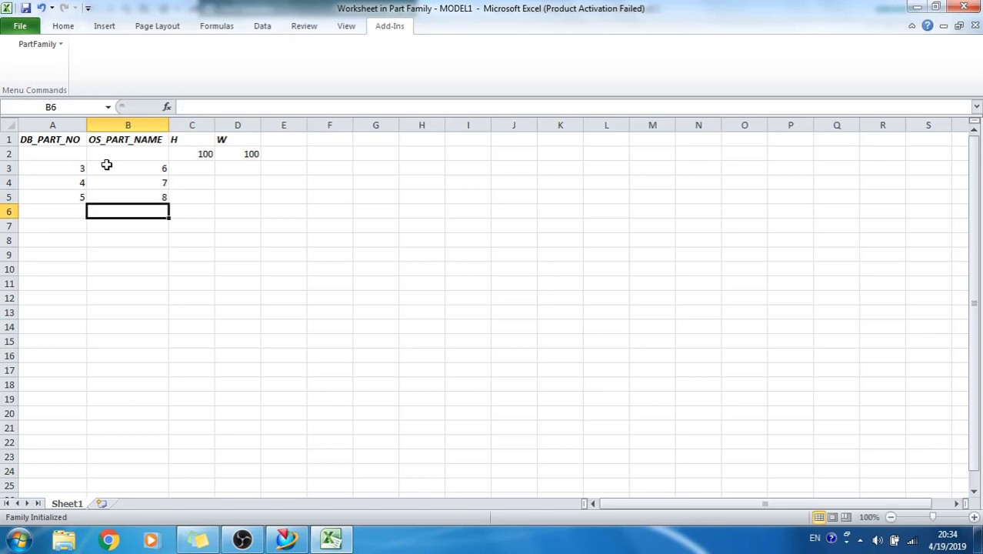
- Enter the H and W values 100 and 200 for member 6, 200 and 300 for member 7, and 300 and 500 for member 8
click(201, 167)
text(100)
key(Tab)
text(200)
key(Return)
key(Left)
text(200)
key(Tab)
text(300)
key(Return)
key(Left)
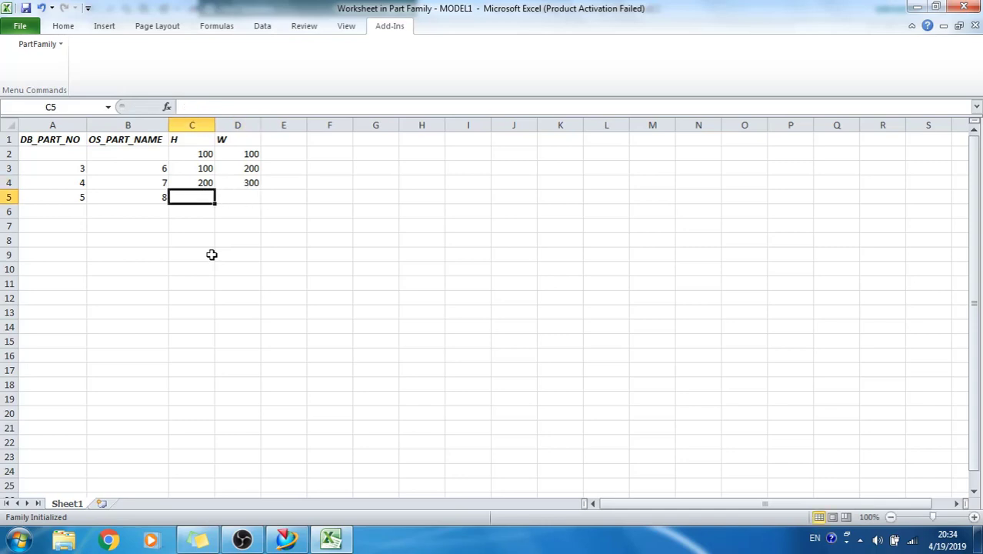
text(300)
key(Tab)
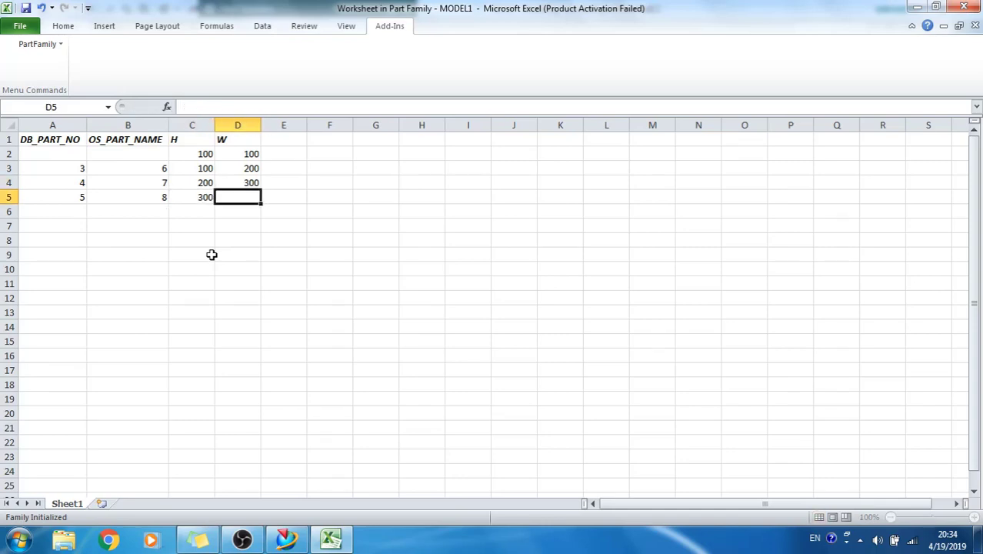
text(500)
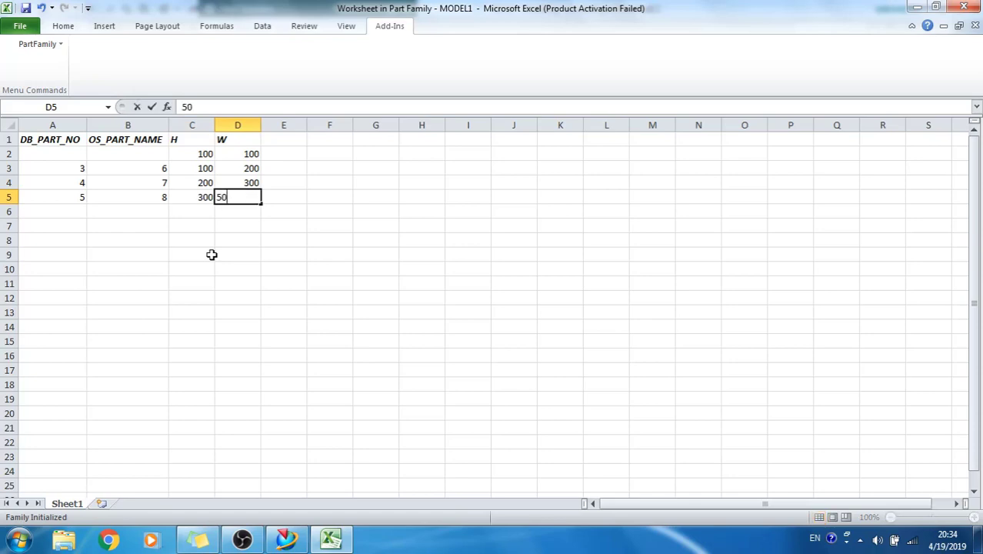
click(212, 254)
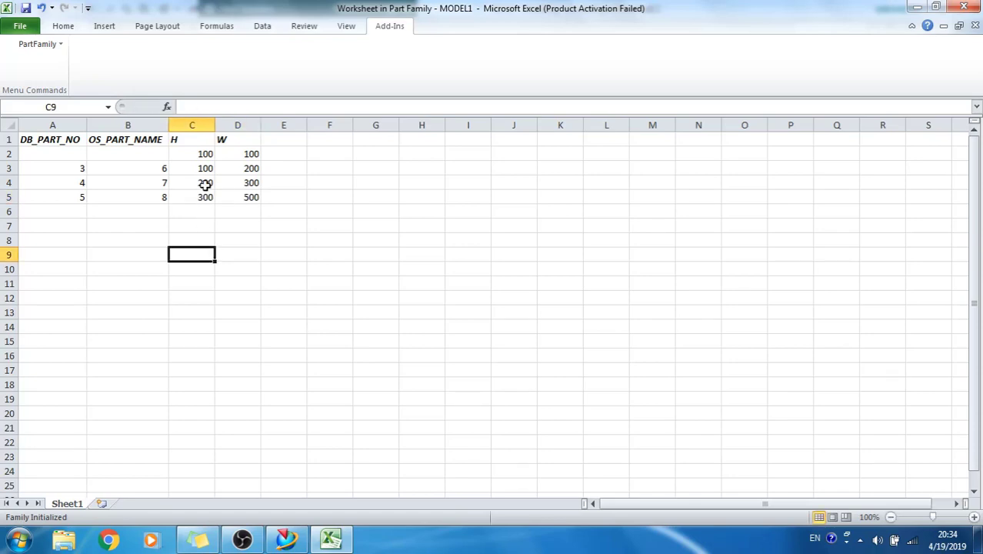
- Create the member parts from spreadsheet rows 2 to 5 and exit the part family definition, keeping its changes
drag(70, 154, 247, 196)
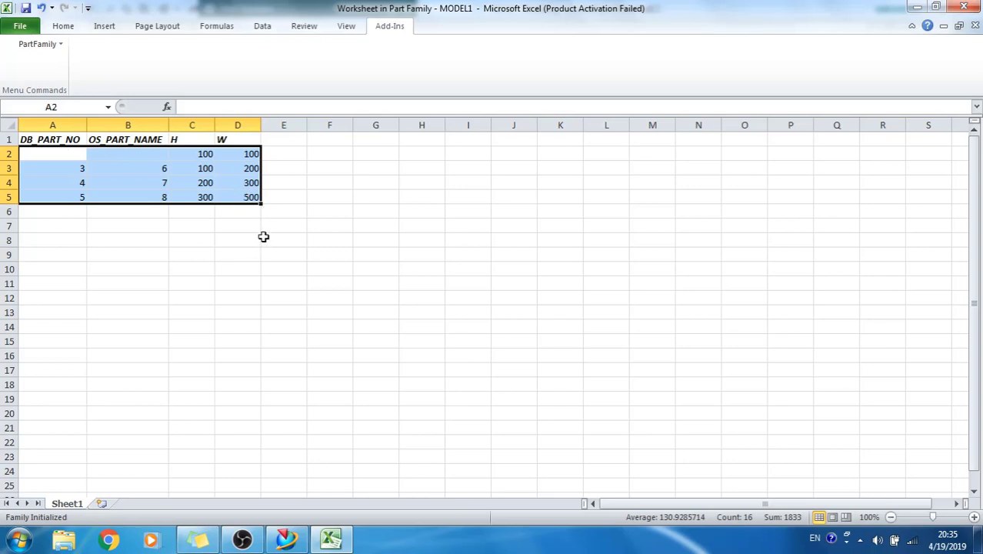
click(42, 45)
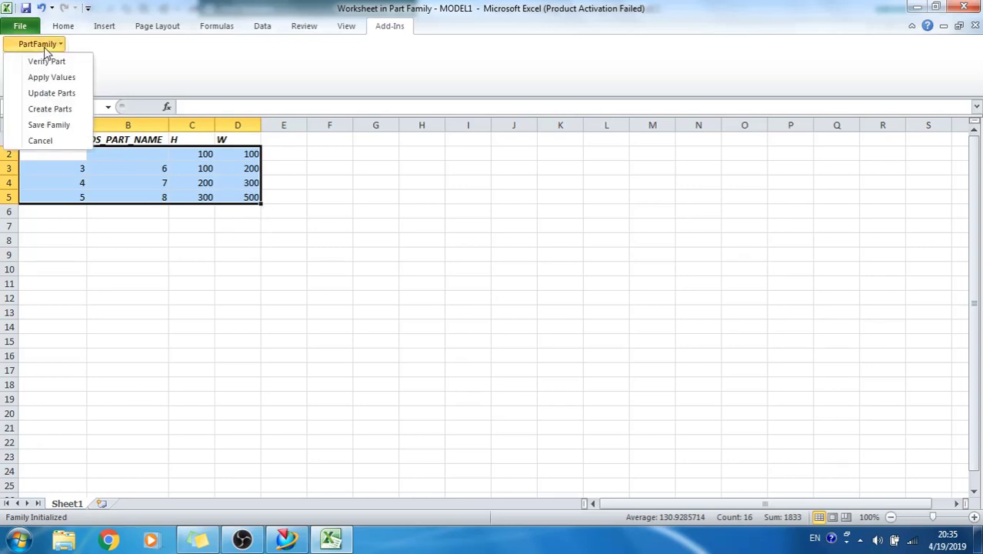
click(50, 109)
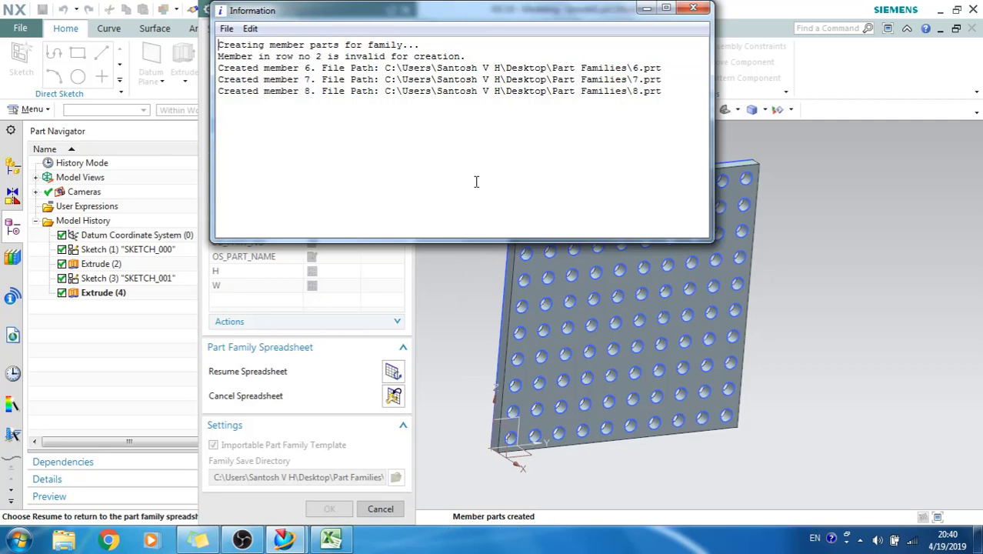
click(704, 9)
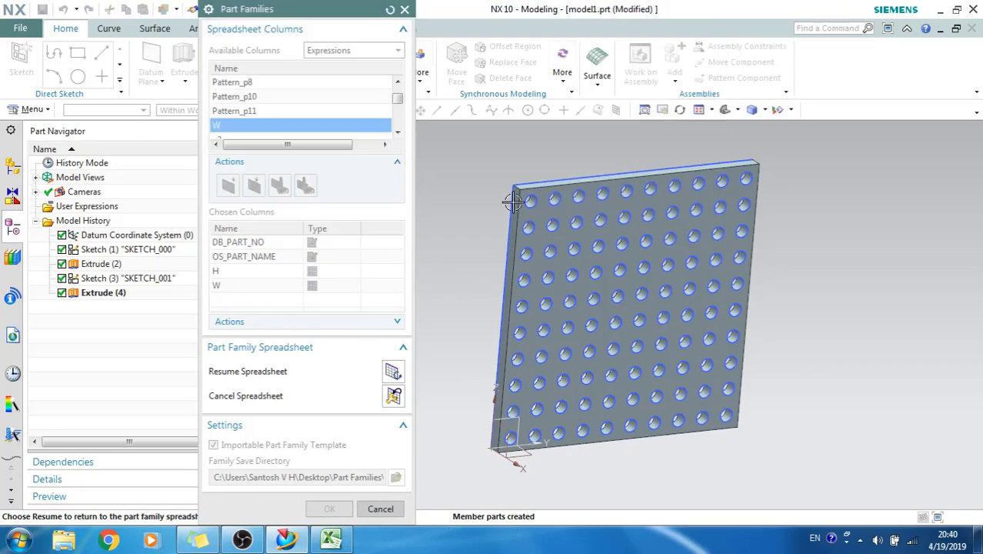
click(377, 508)
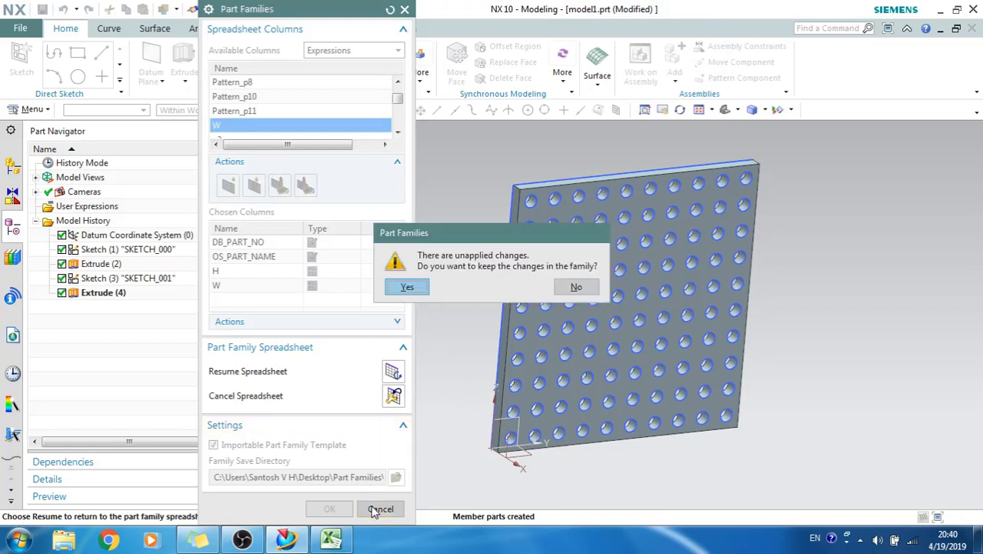
click(408, 288)
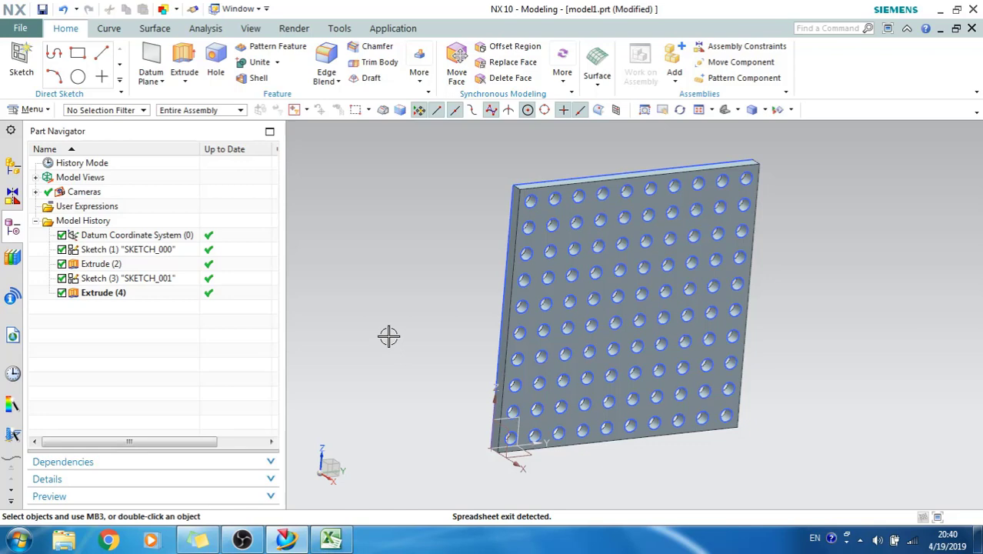
- Create a new file in millimetres from the Assembly template
click(23, 31)
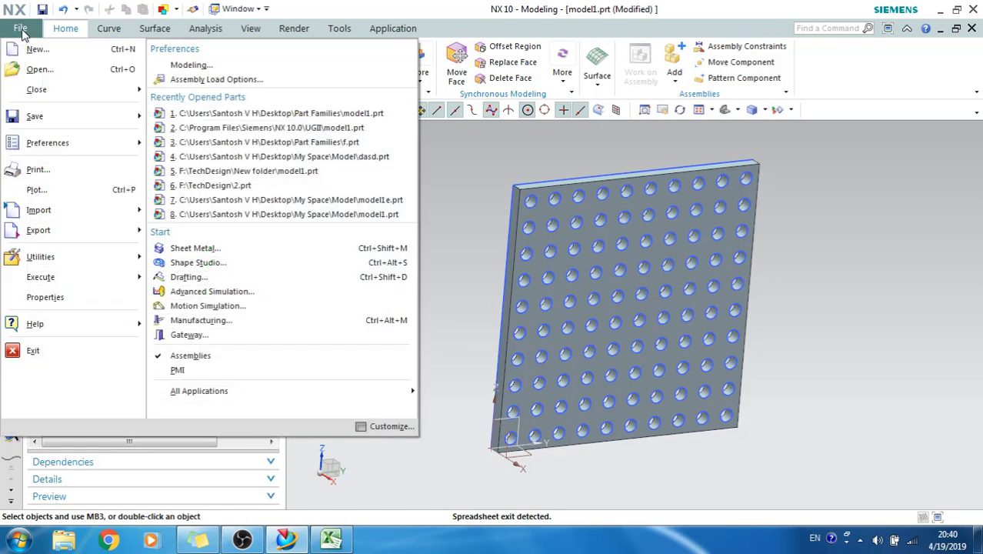
click(37, 49)
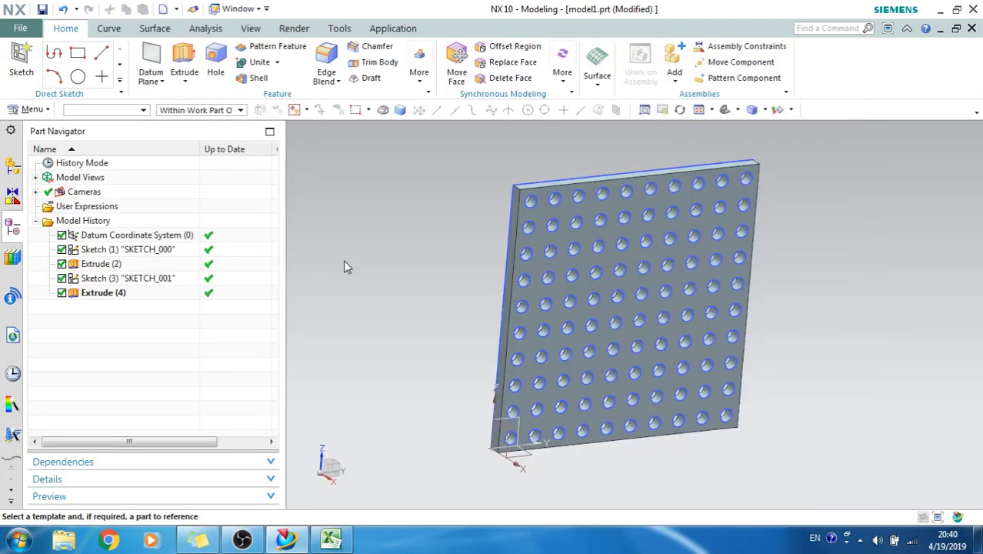
mouse_move(332, 539)
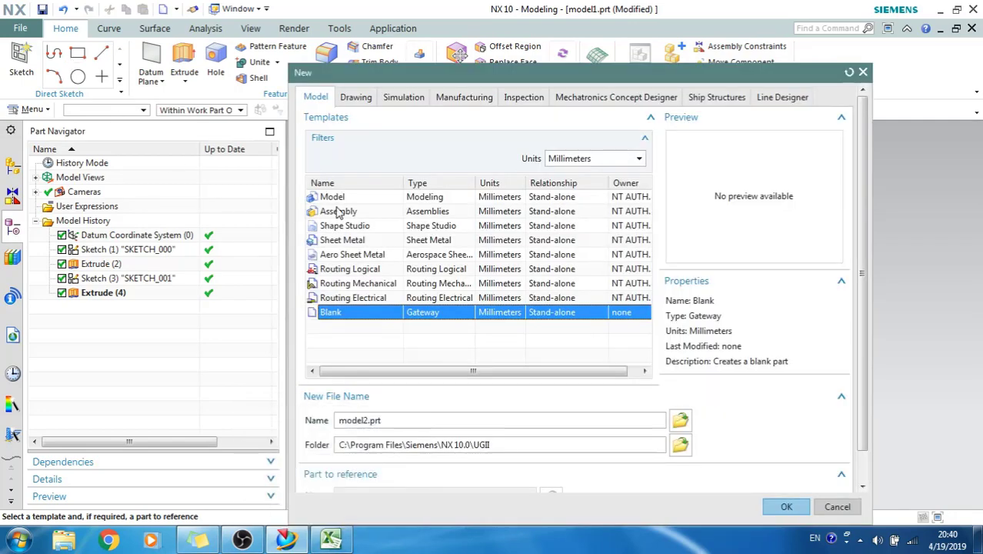
click(340, 212)
click(785, 507)
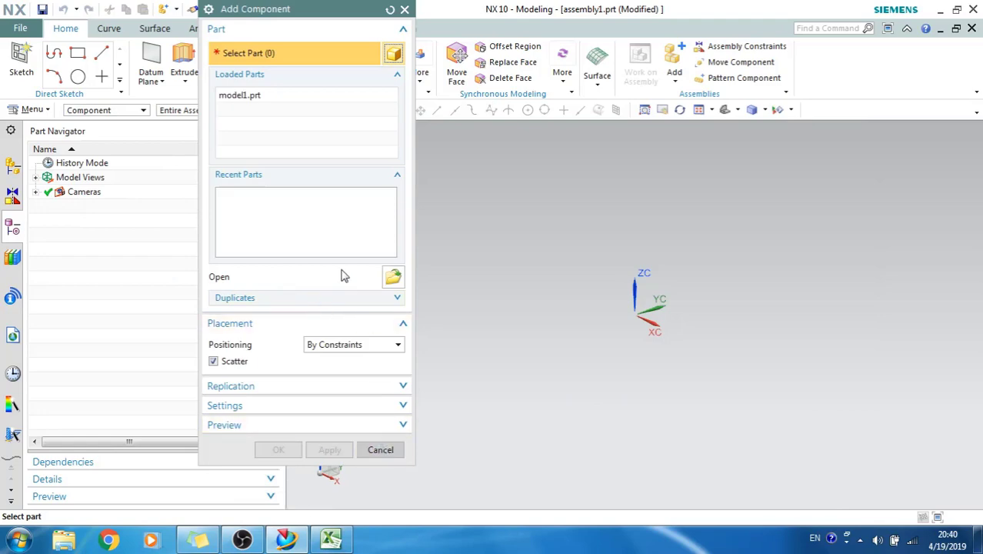
- Add 6.prt, 7.prt and 8.prt from the Part Families folder as scattered components, placed from the absolute origin
click(390, 278)
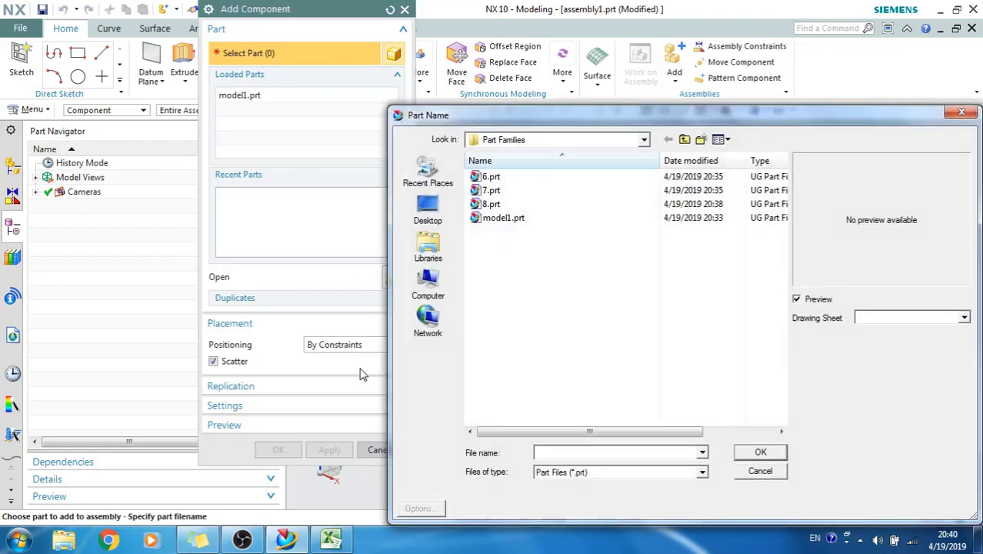
click(490, 204)
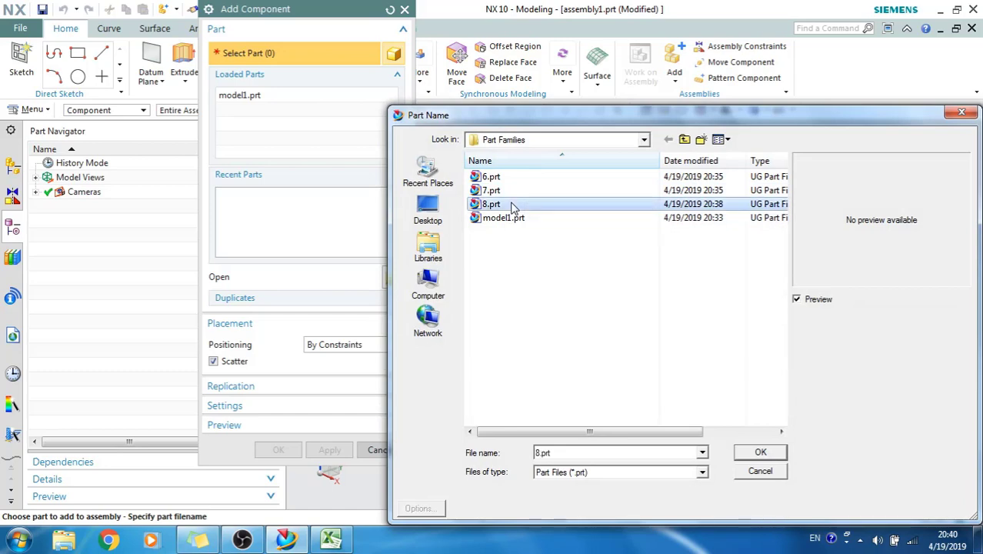
shift+click(513, 180)
click(750, 453)
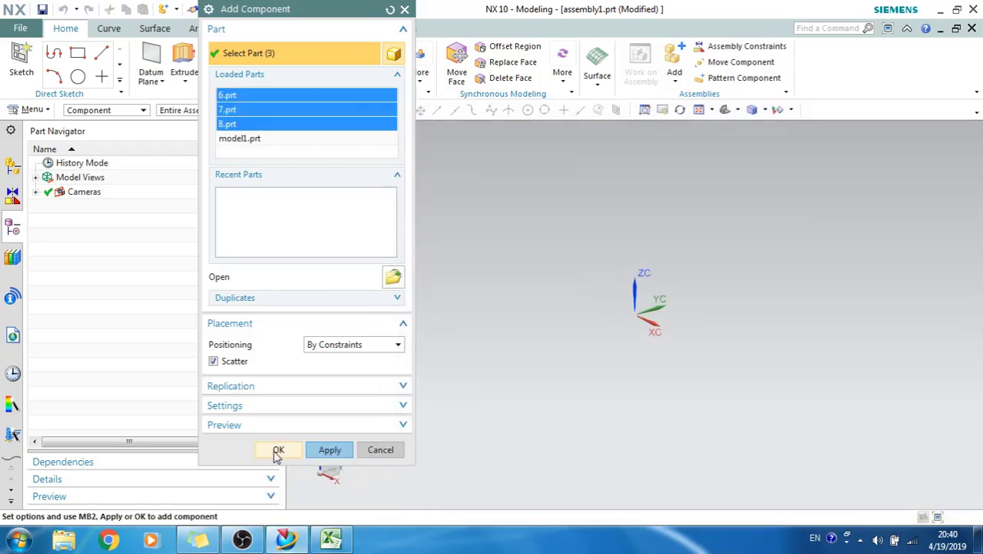
click(278, 452)
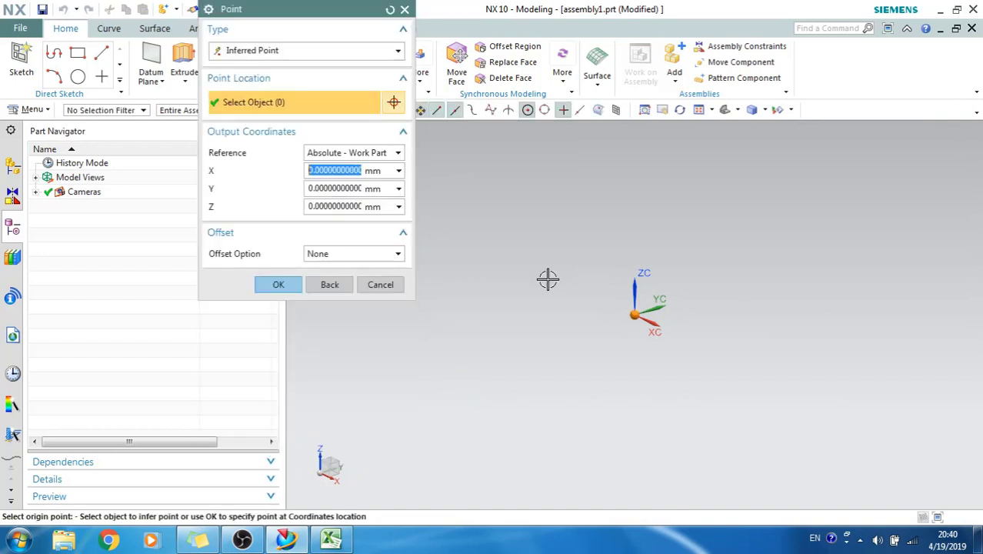
click(277, 285)
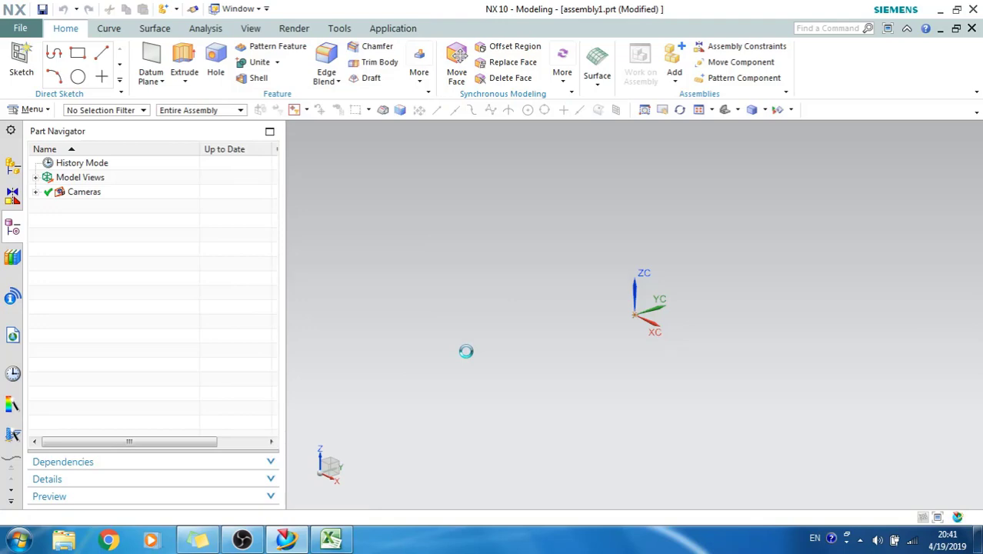
click(279, 195)
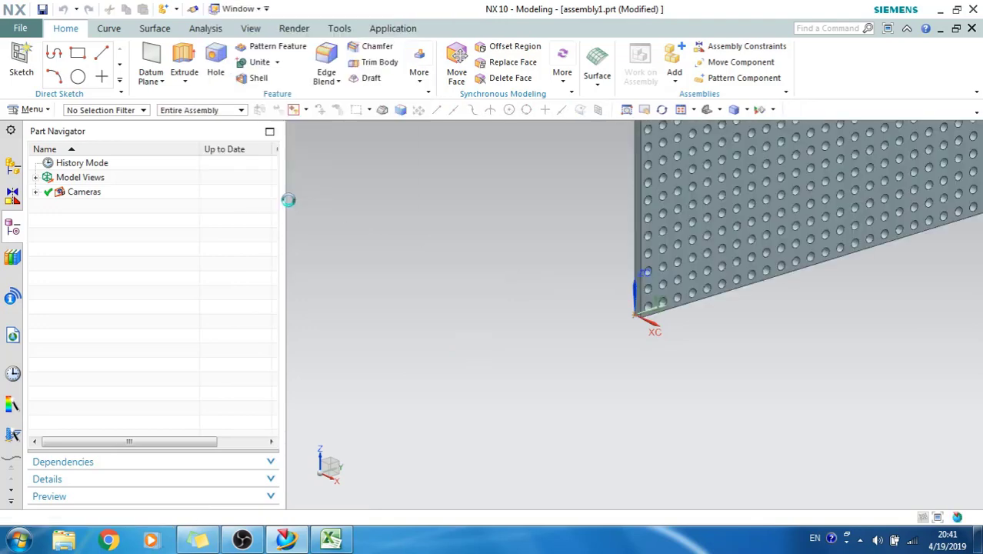
- Examine the three differently sized perforated plates in the assembly from several angles
middle_drag(496, 348, 461, 351)
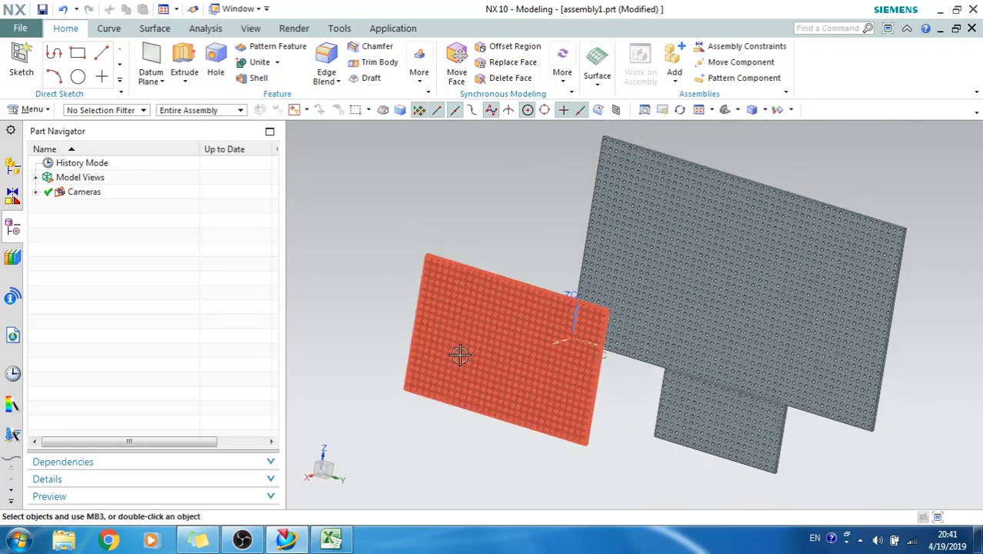
middle_click(628, 253)
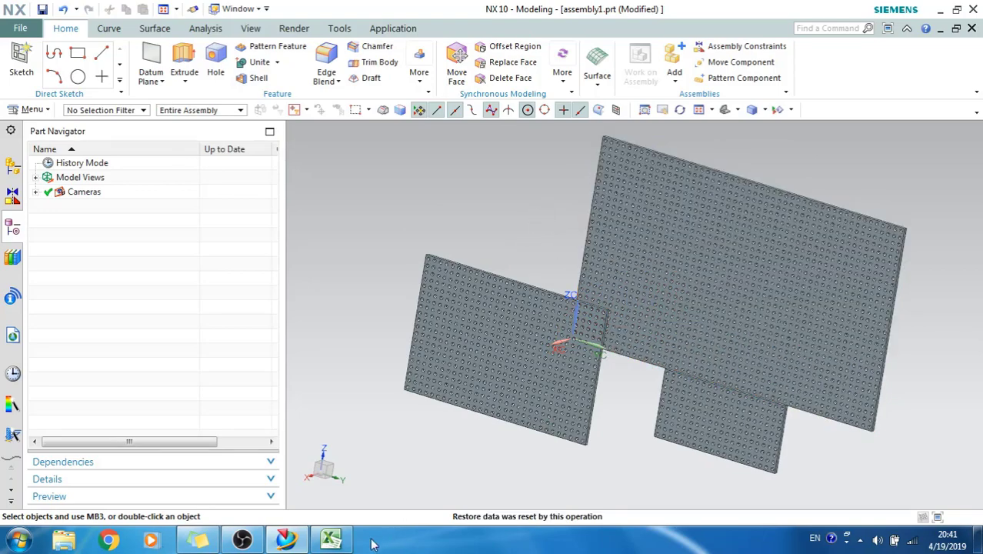
click(331, 539)
click(337, 542)
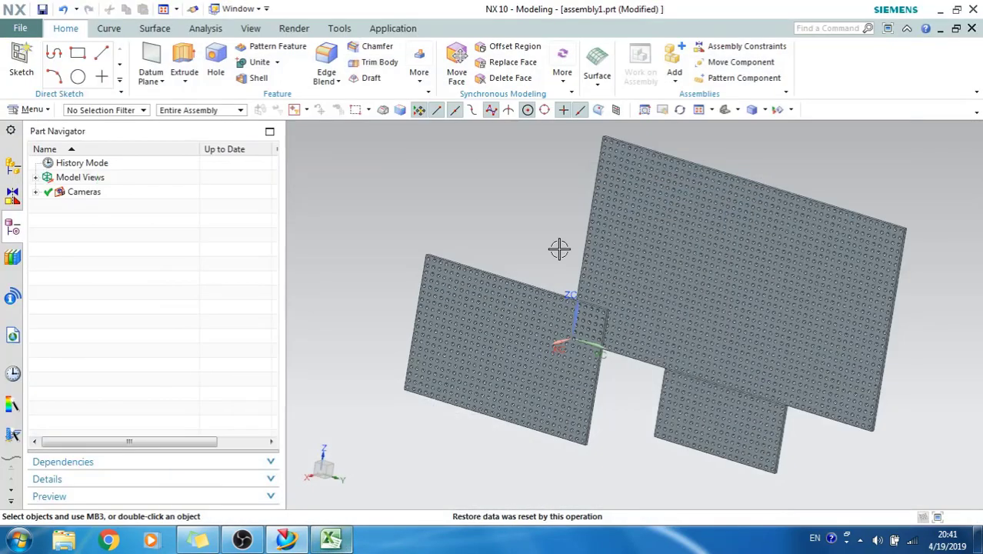
middle_drag(487, 252, 458, 262)
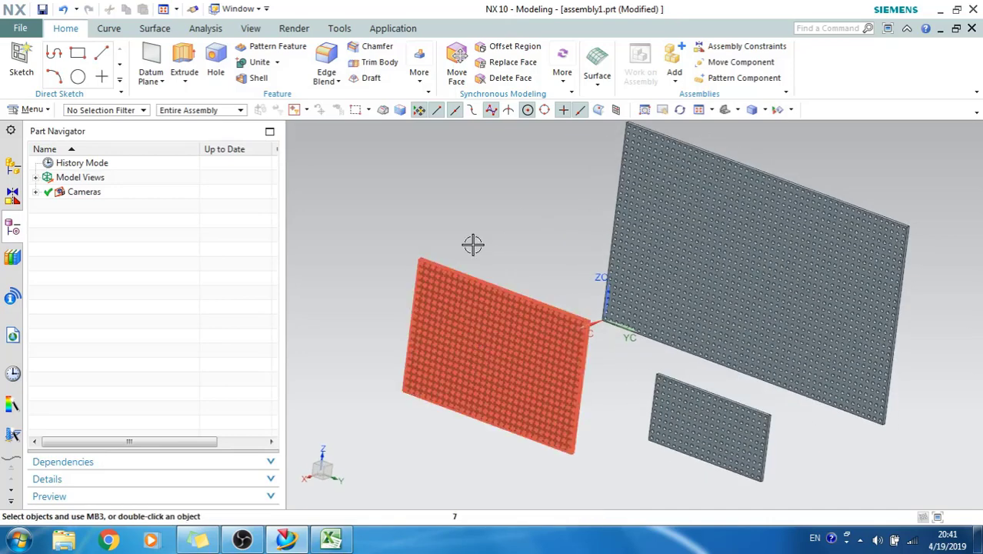